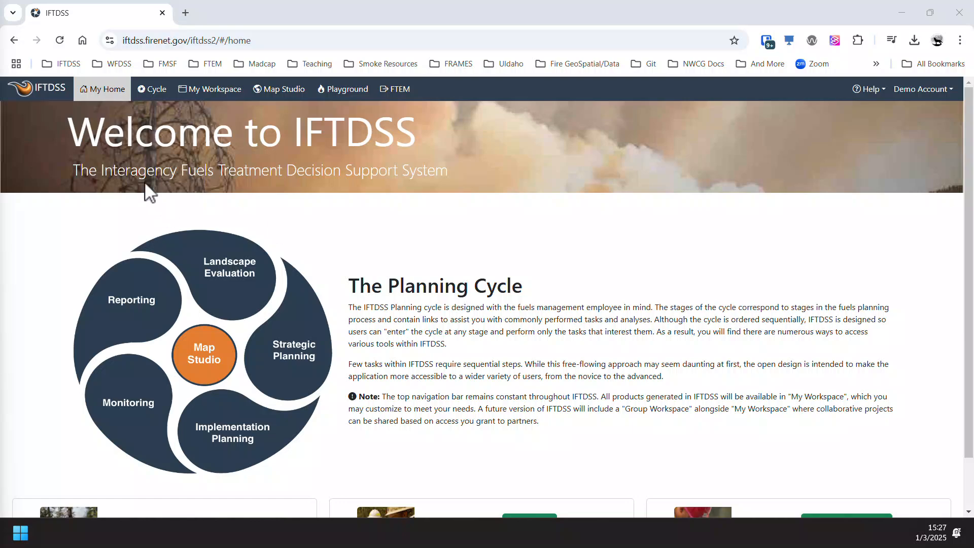
- Open the Compare Weather task from the Strategic Planning stage of the planning cycle
left_click(153, 90)
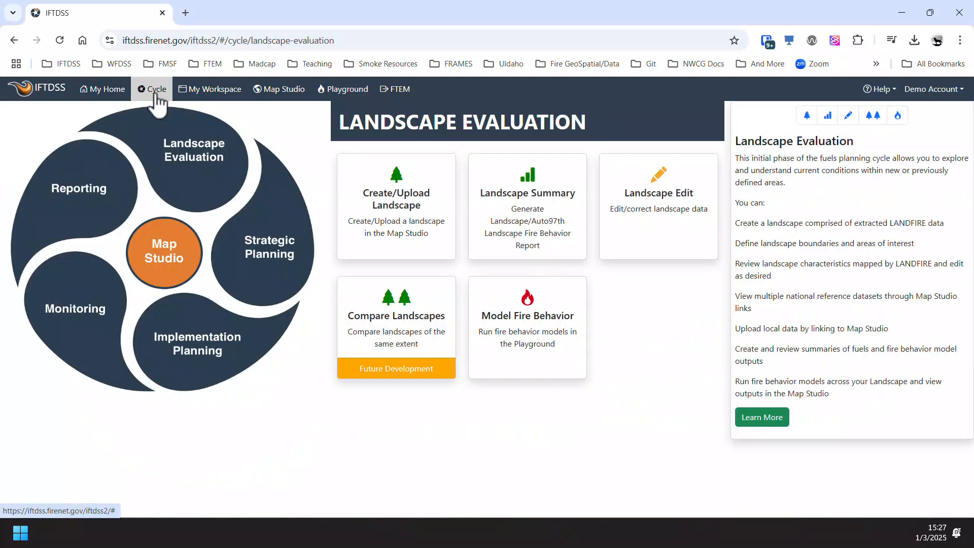
left_click(264, 268)
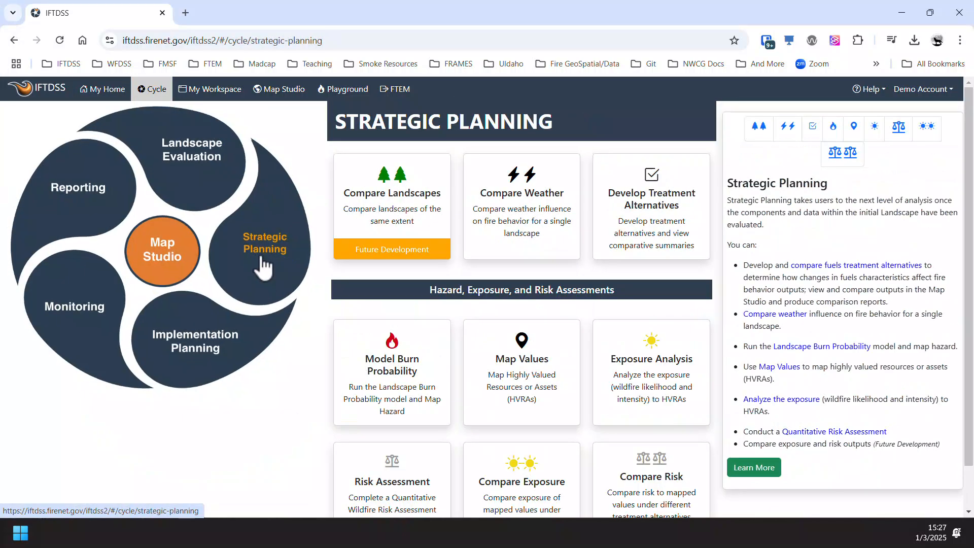
left_click(229, 345)
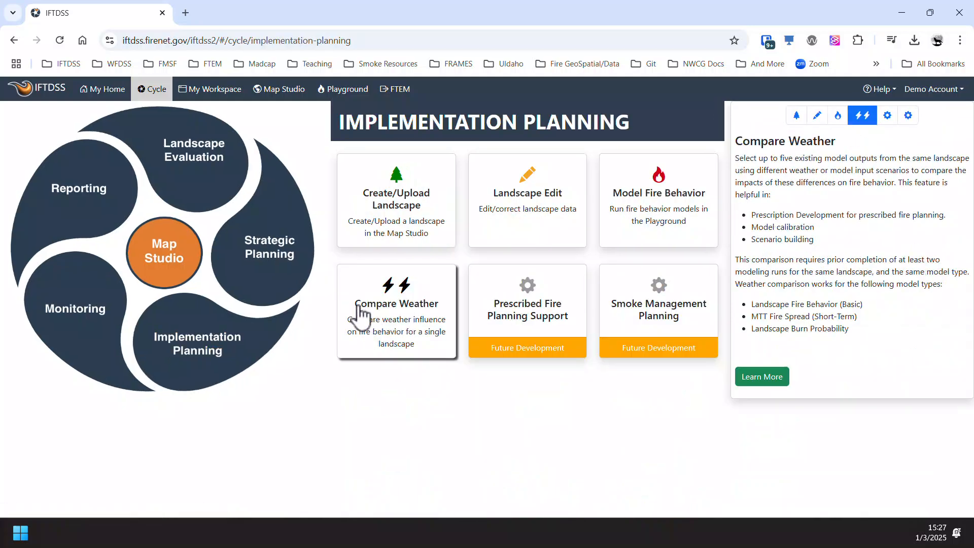
left_click(305, 280)
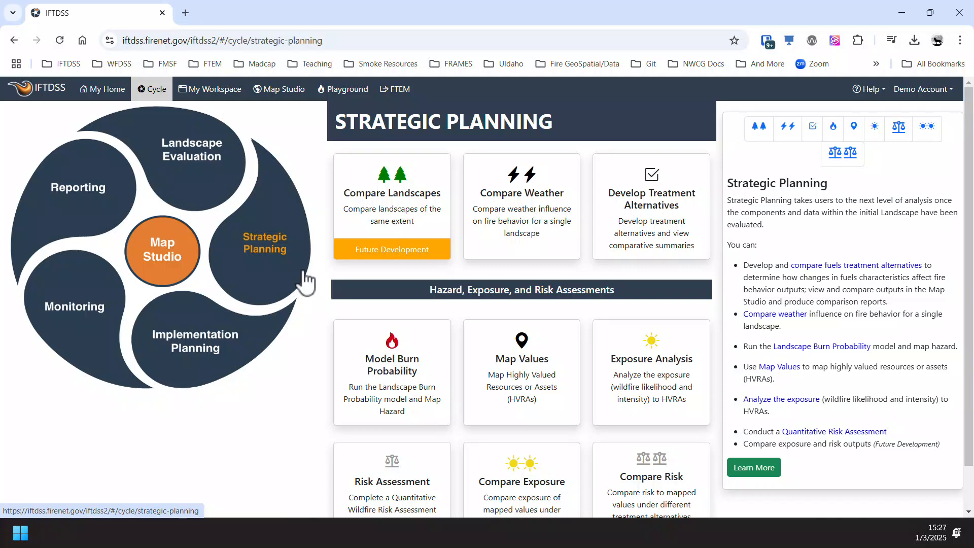
left_click(533, 225)
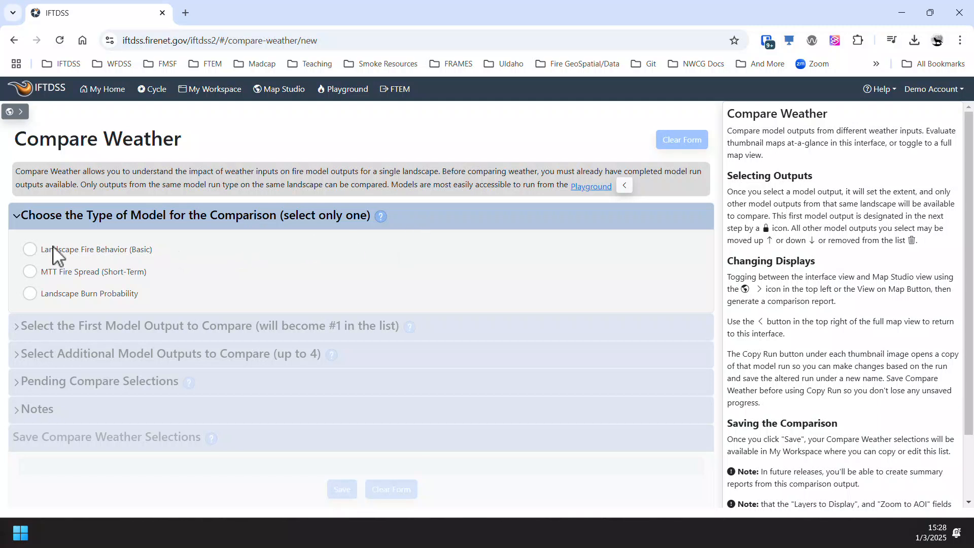
- Set the comparison's model type to Landscape Fire Behavior (Basic) and choose Granite Crk LF23 UnEd - Auto97th as the first model output
left_click(31, 249)
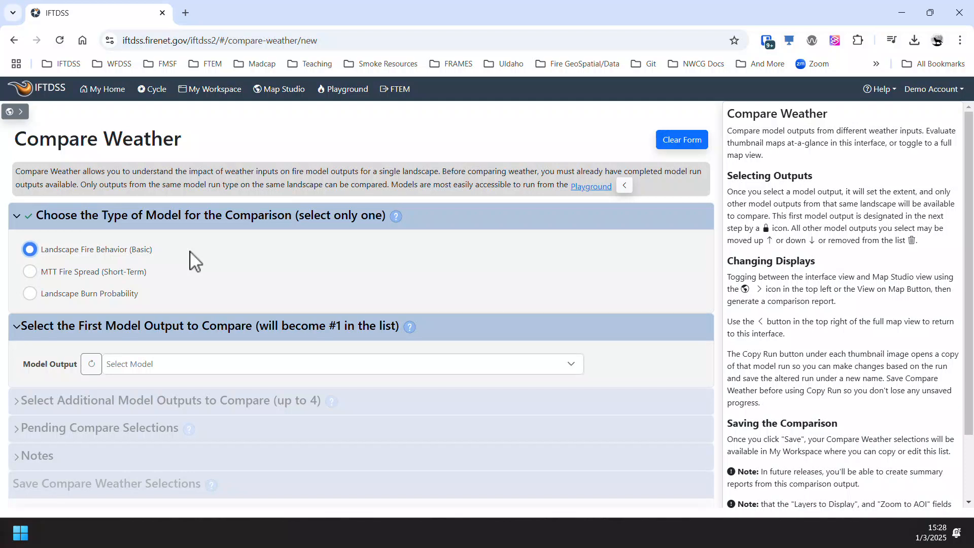
scroll(190, 257, "down", 2)
left_click(259, 288)
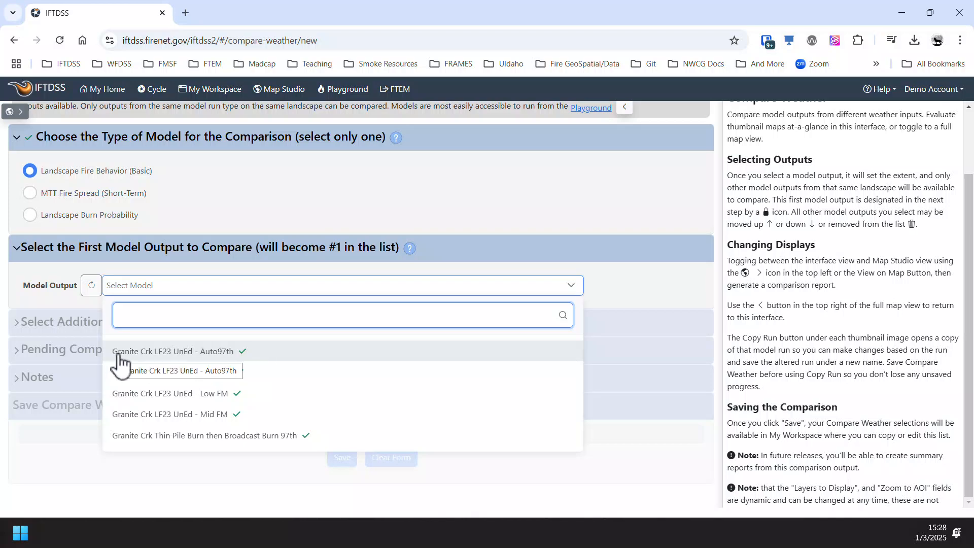
left_click(253, 352)
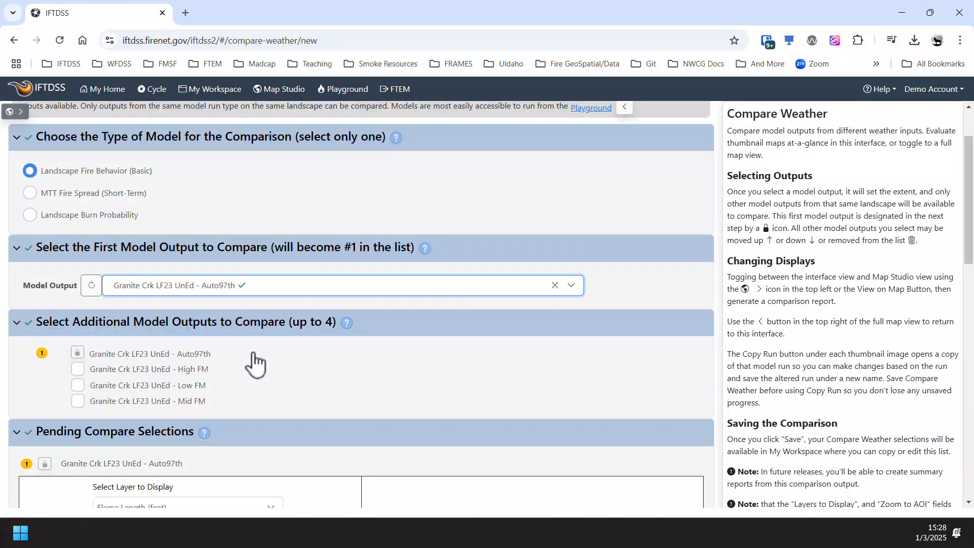
- Clear the first model output and replace it with Granite Crk LF23 UnEd - Low FM
scroll(254, 363, "down", 2)
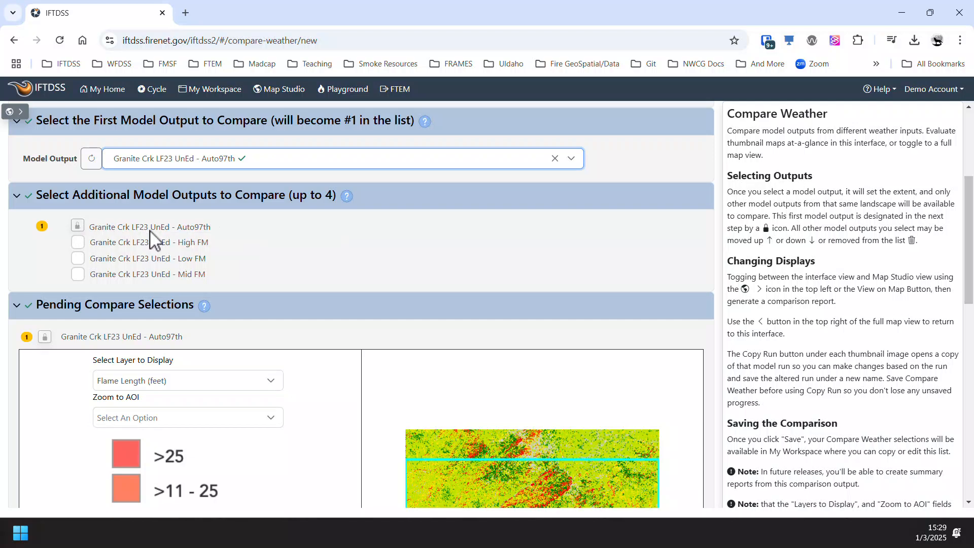
scroll(348, 355, "up", 2)
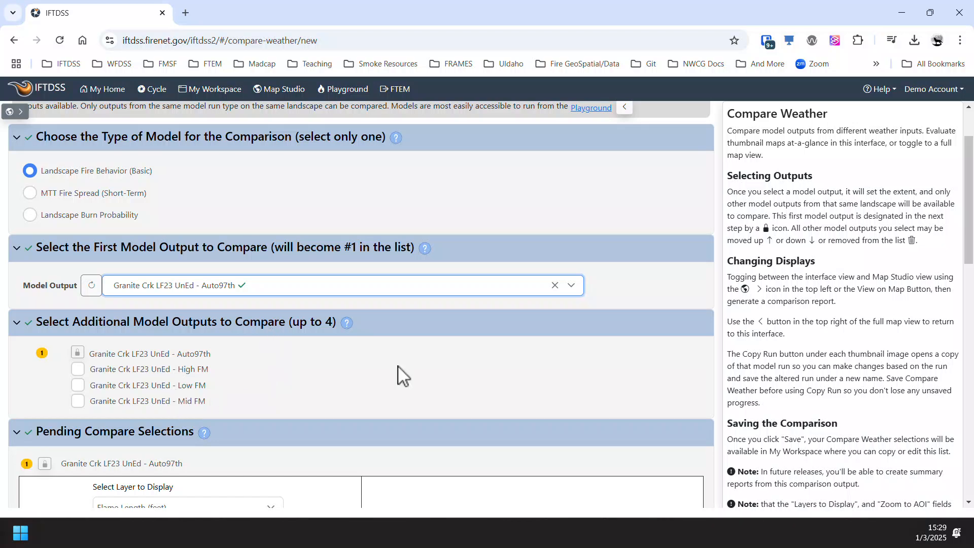
left_click(555, 286)
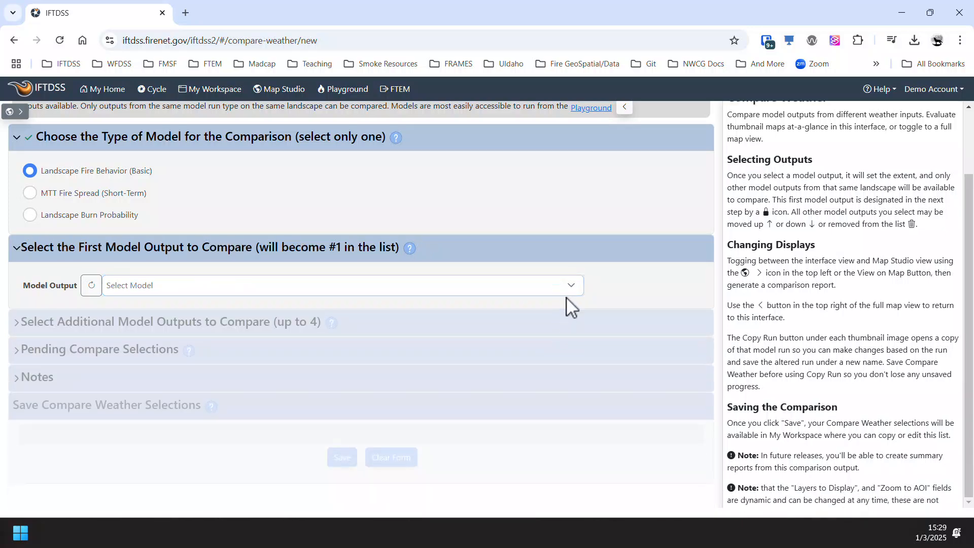
left_click(571, 288)
left_click(261, 394)
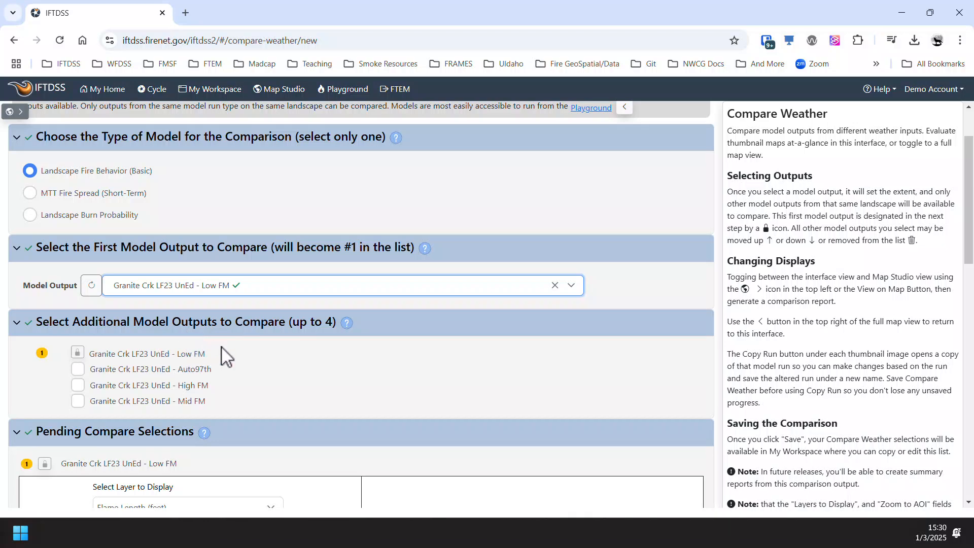
- Add Granite Crk LF23 UnEd - Mid FM and then Granite Crk LF23 UnEd - High FM as additional outputs to compare
scroll(223, 363, "down", 1)
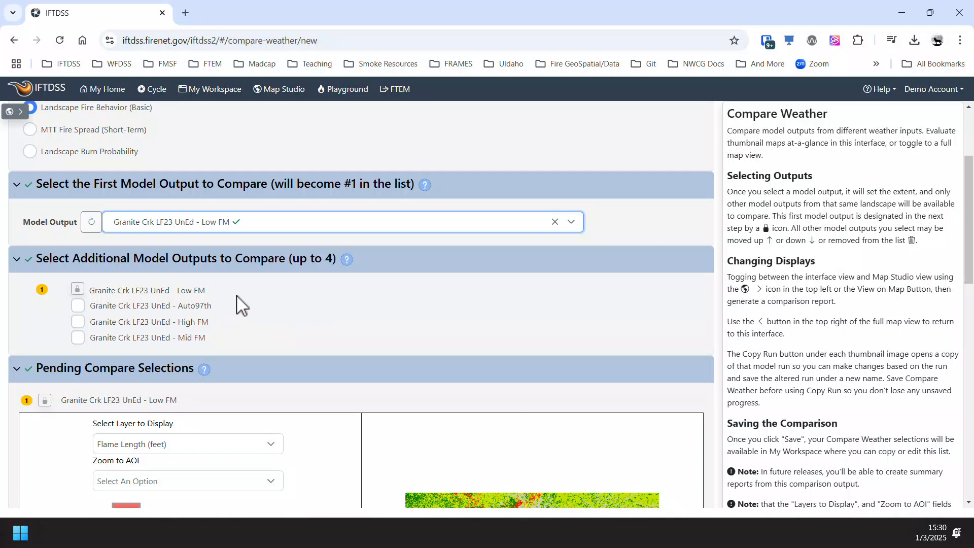
scroll(239, 305, "down", 1)
scroll(398, 363, "down", 2)
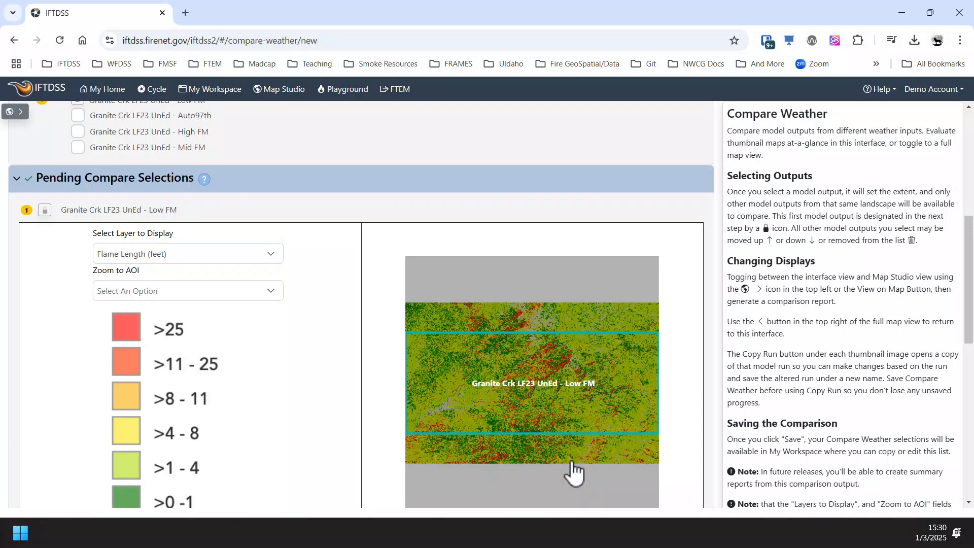
scroll(573, 471, "up", 3)
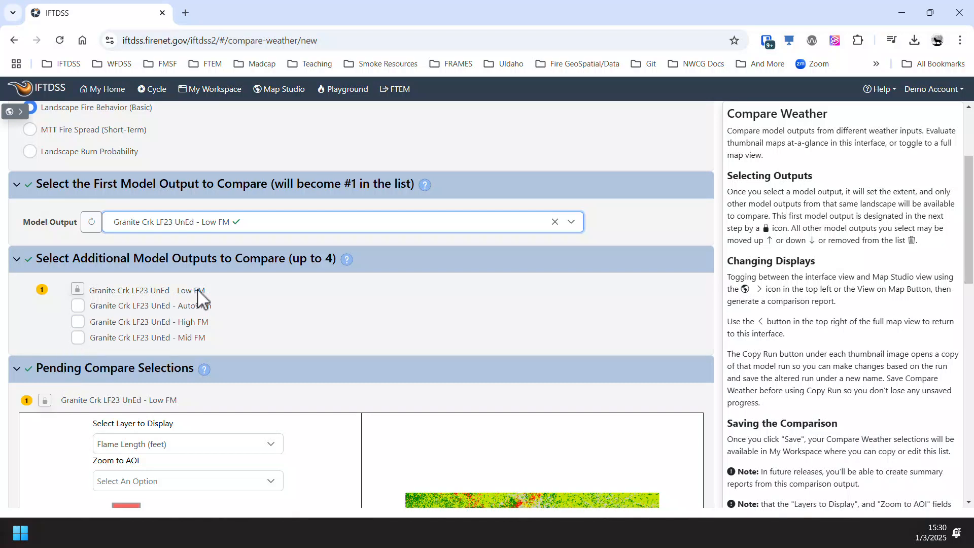
left_click(78, 339)
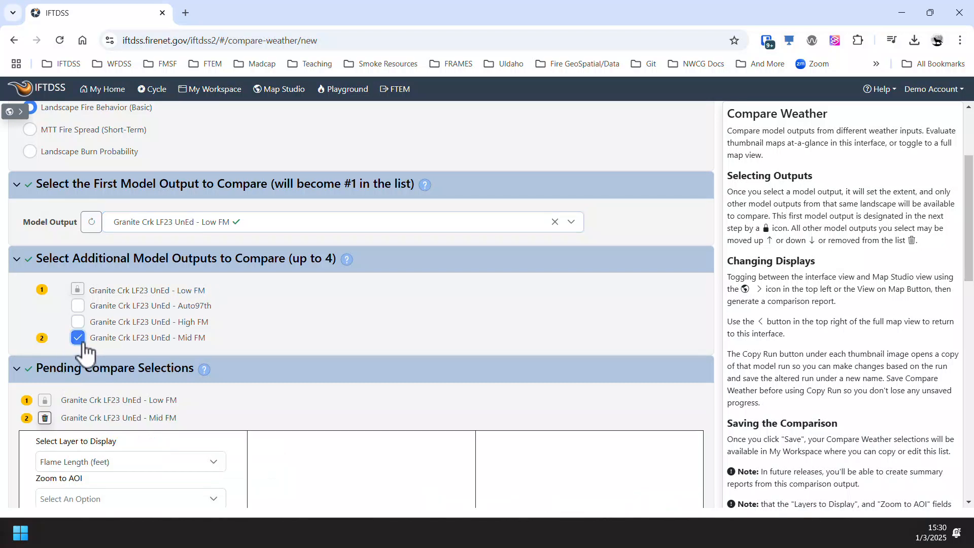
left_click(77, 322)
- Remove the High FM output from the pending compare selections and add it back as an additional output
scroll(275, 321, "down", 1)
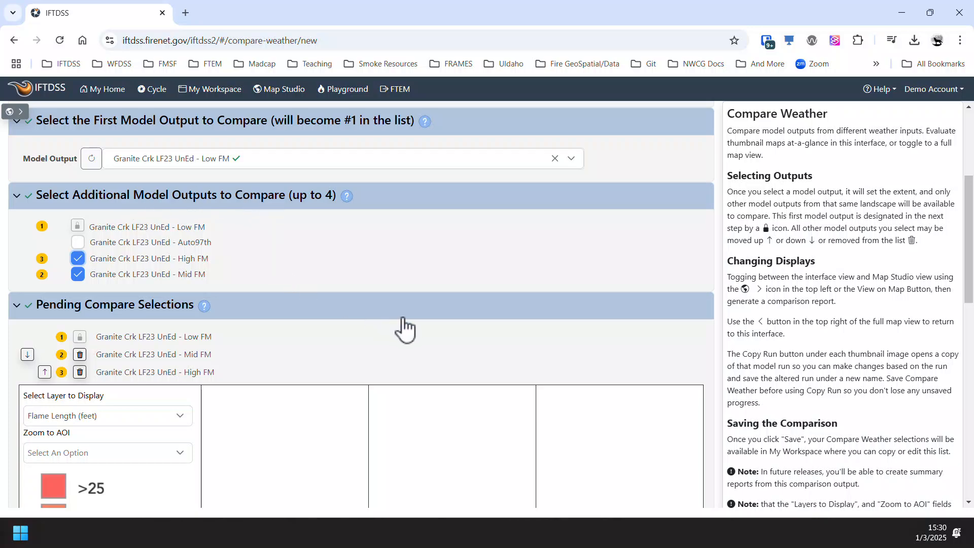
scroll(402, 324, "down", 2)
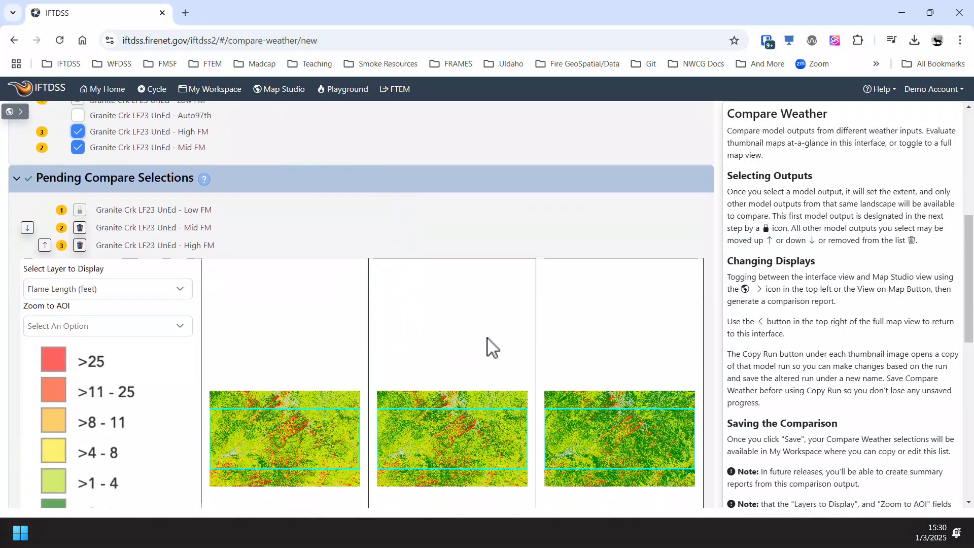
scroll(489, 348, "up", 1)
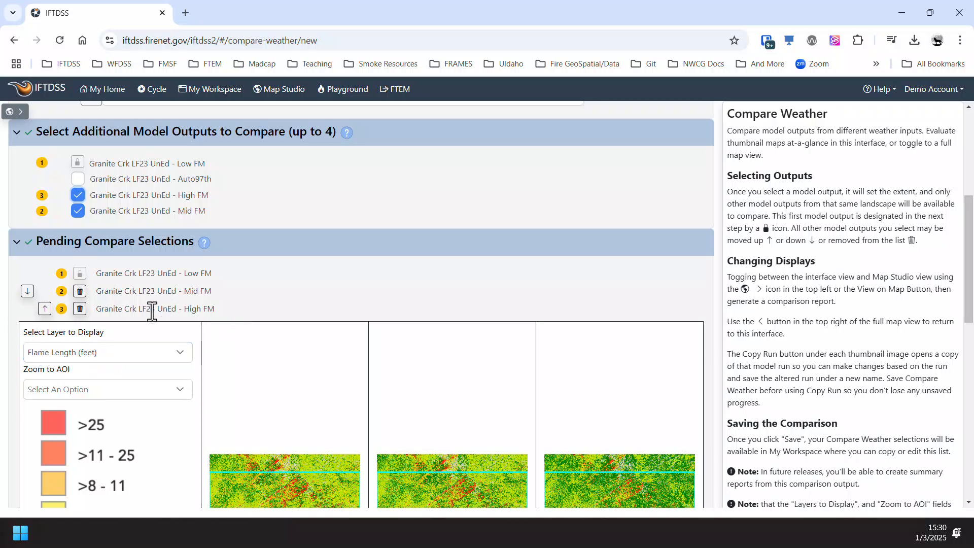
left_click(80, 309)
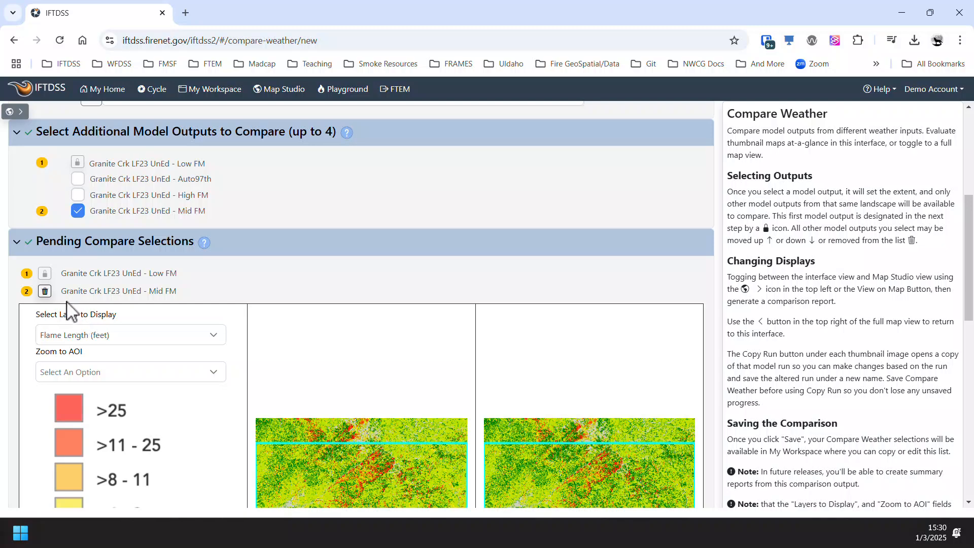
left_click(78, 197)
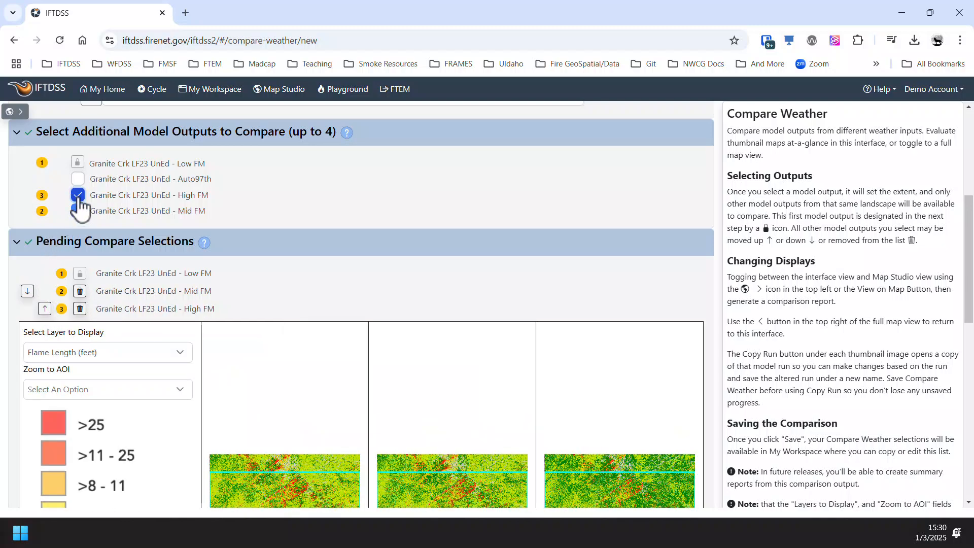
- Try moving the High FM output ahead of Mid FM in the pending selections, and return it to third place
left_click(45, 308)
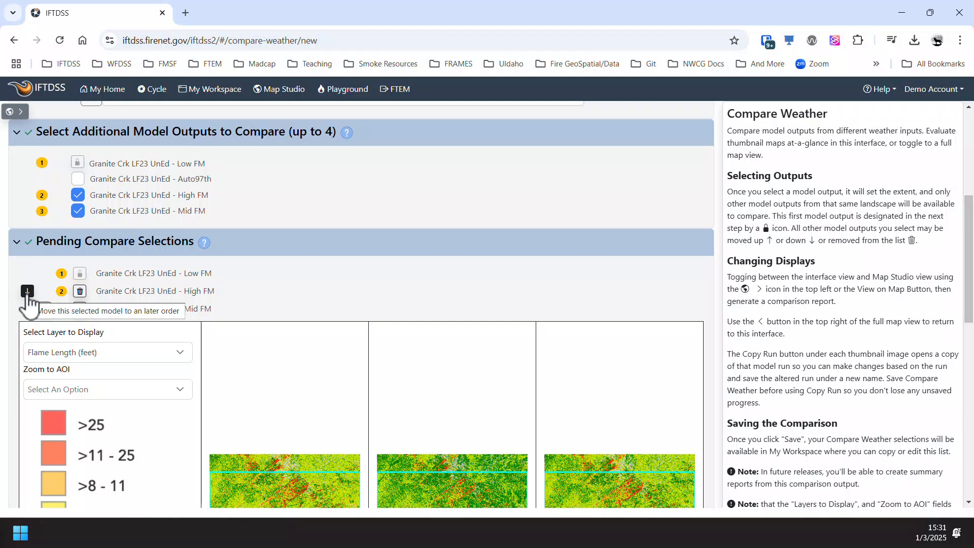
left_click(27, 290)
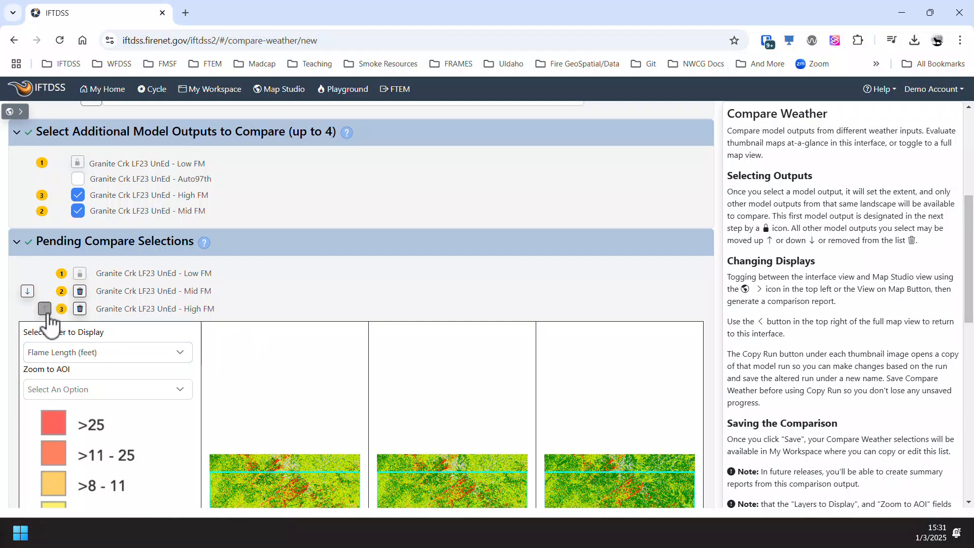
left_click(45, 309)
scroll(419, 393, "down", 3)
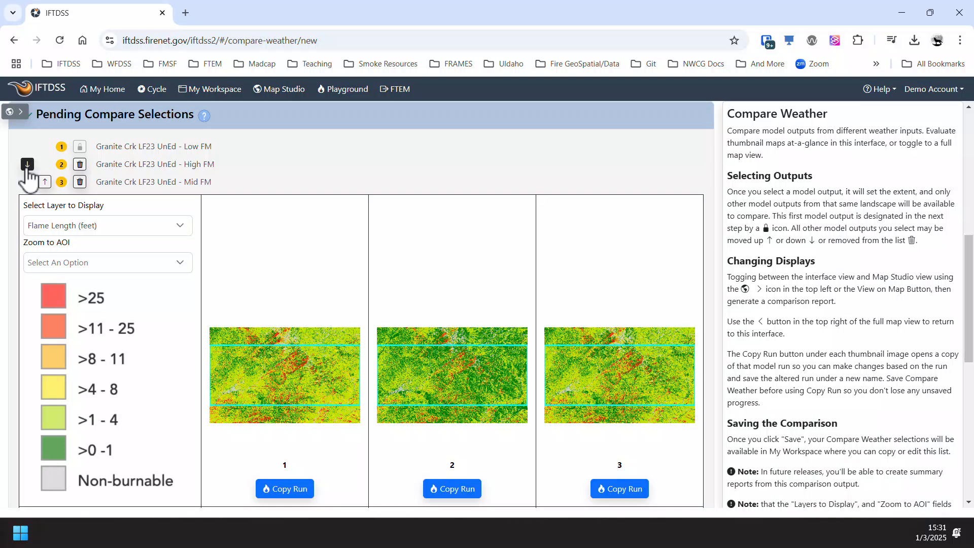
left_click(27, 164)
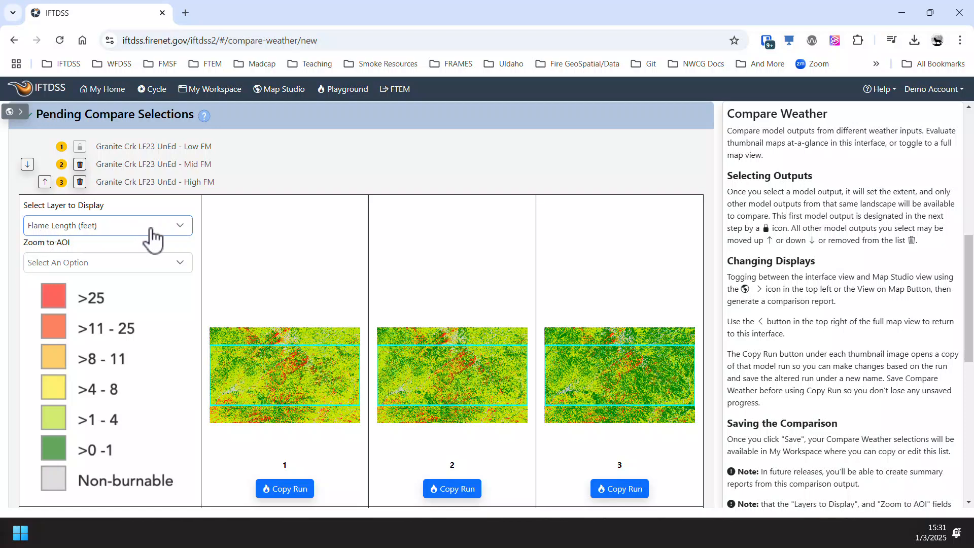
- Display the Rate of Spread (chains/hr) layer on the comparison maps and zoom them to Granite Creek Proposed Treatment Areas
left_click(180, 227)
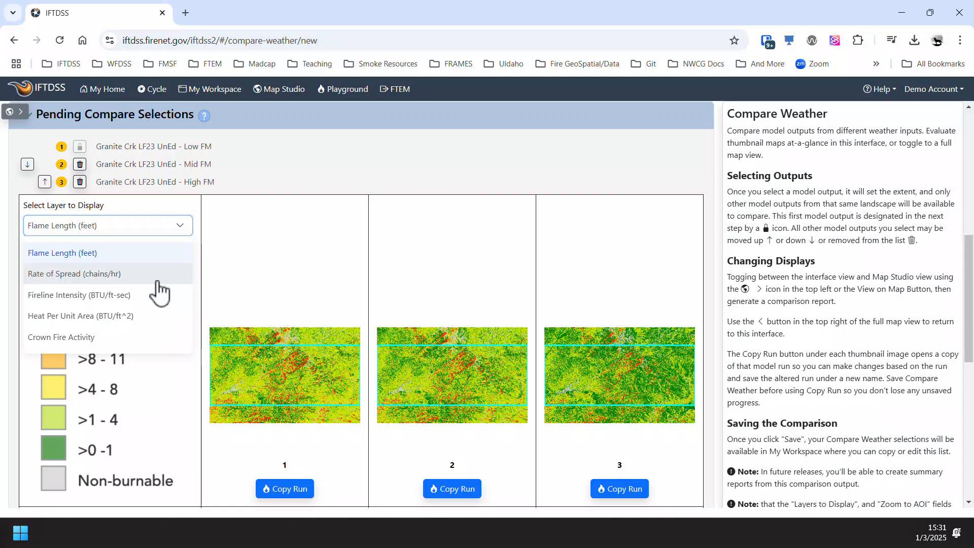
left_click(157, 280)
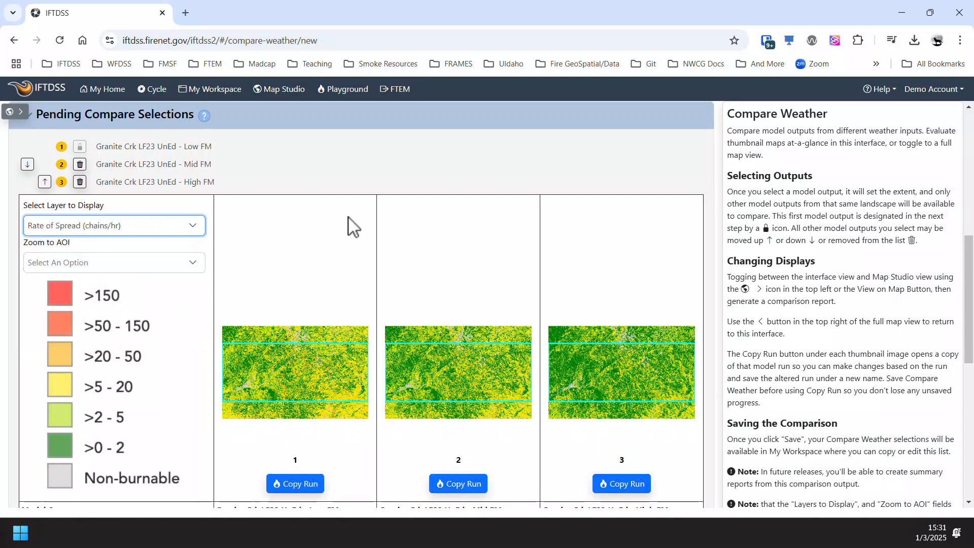
left_click(197, 265)
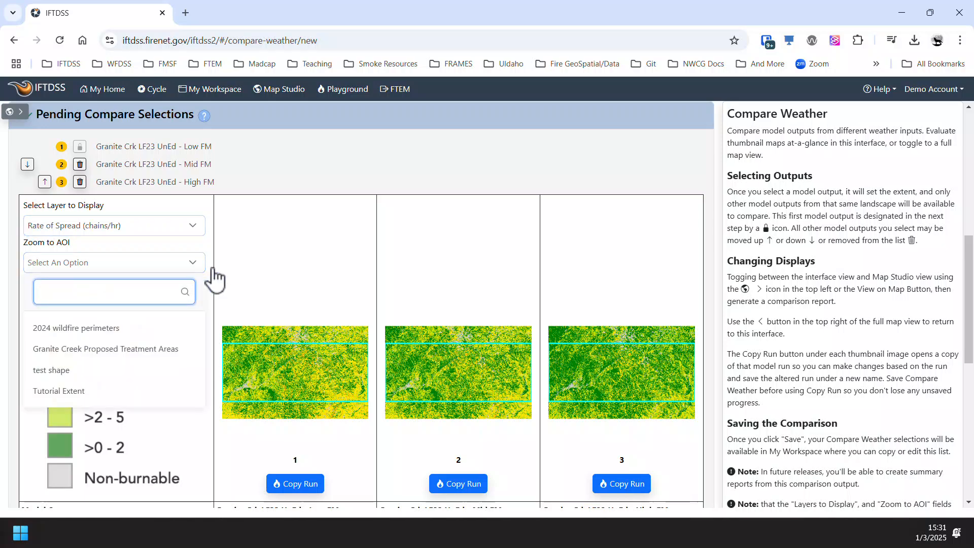
left_click(179, 350)
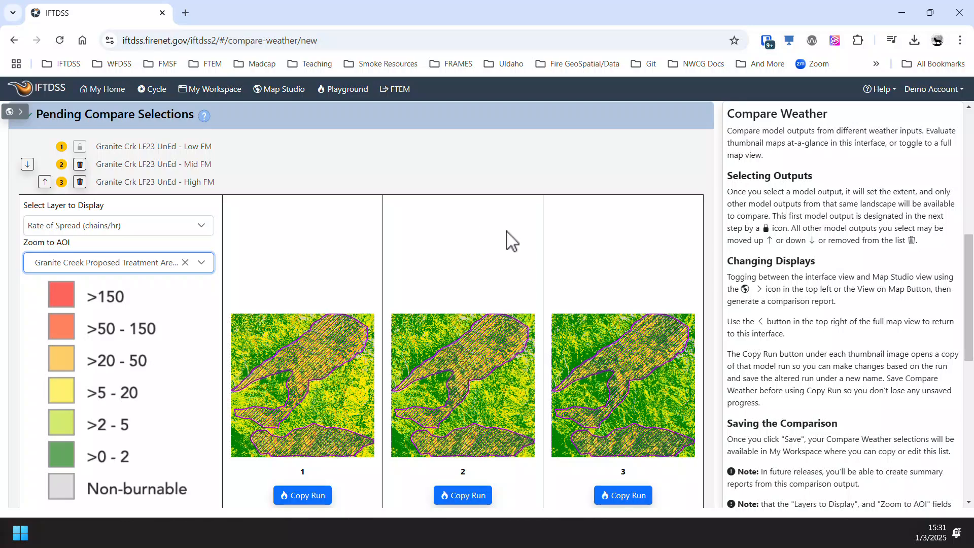
- Review the thumbnail maps, the model parameter table and the selections made for the three compared outputs
scroll(506, 230, "down", 5)
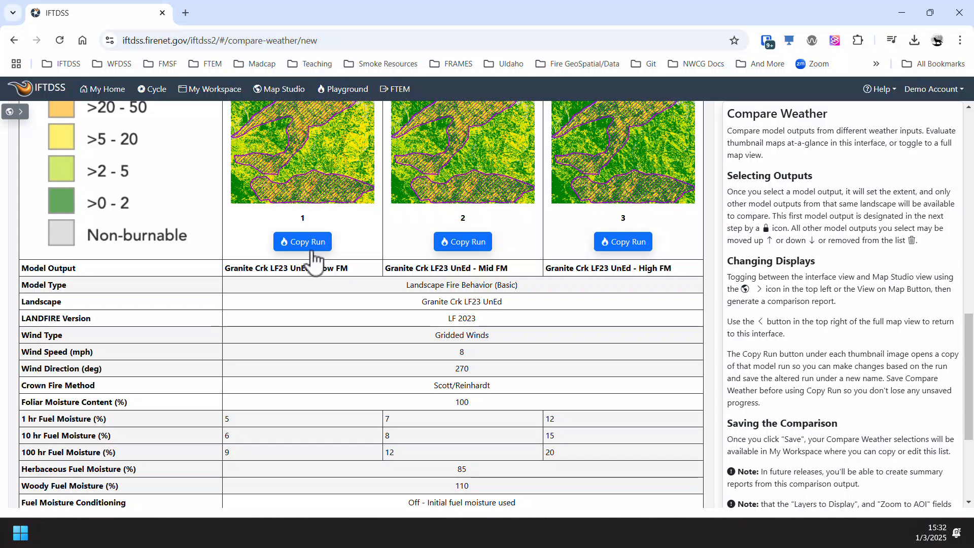
scroll(228, 261, "up", 3)
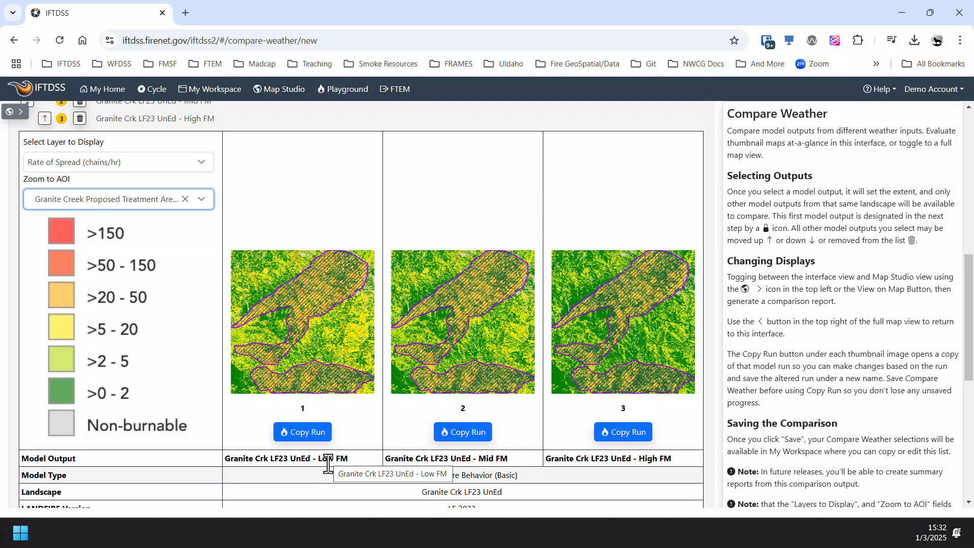
scroll(326, 464, "up", 1)
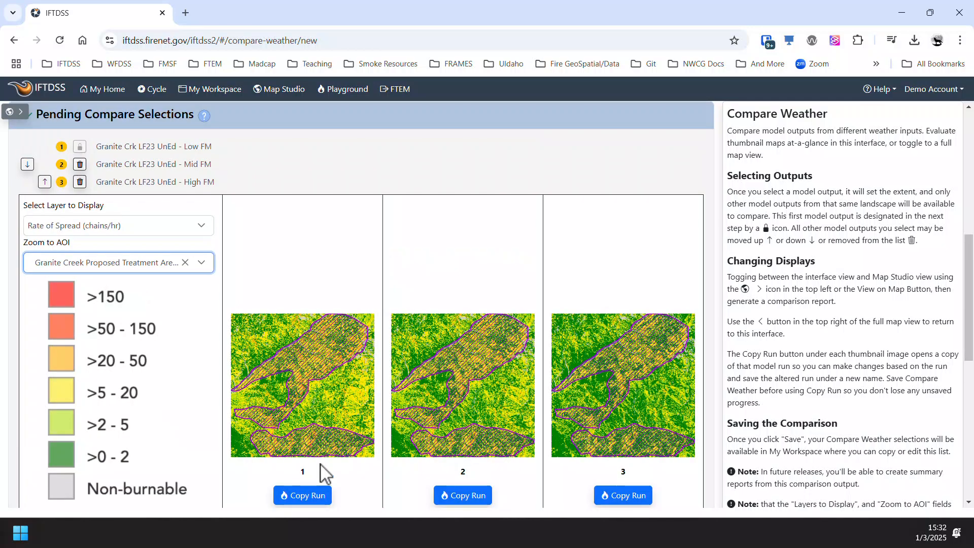
scroll(398, 254, "up", 3)
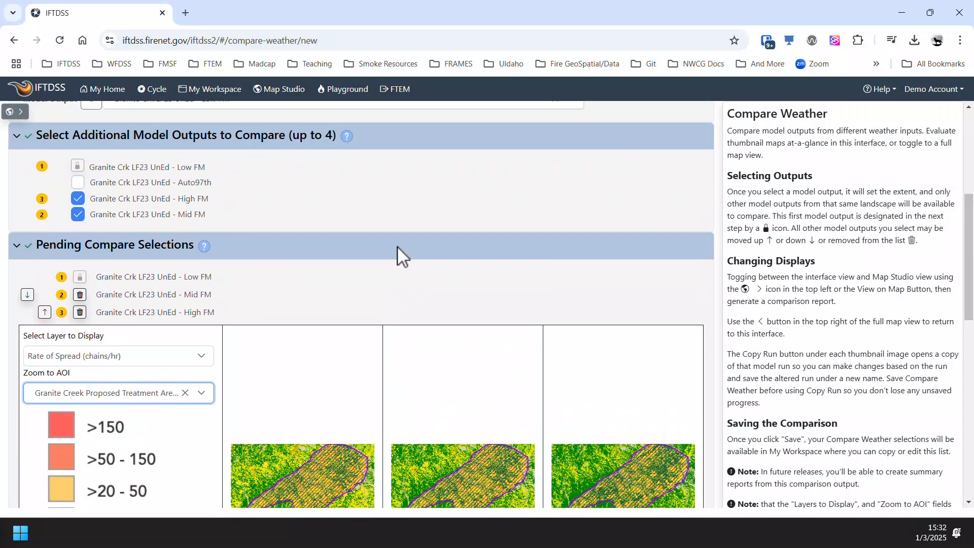
scroll(413, 249, "up", 3)
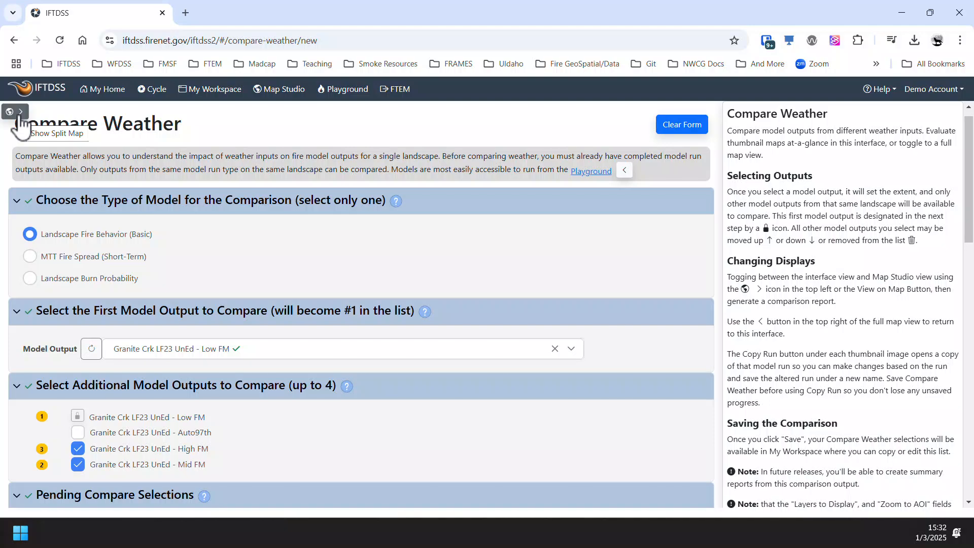
scroll(426, 229, "down", 15)
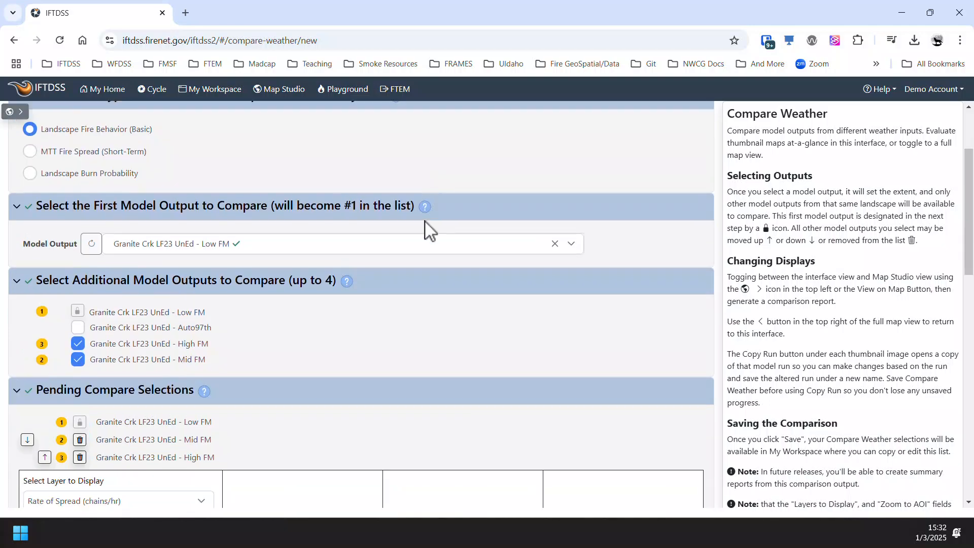
- View the pending comparison on the full map and expand the Mid FM output in the layer list
scroll(426, 228, "down", 3)
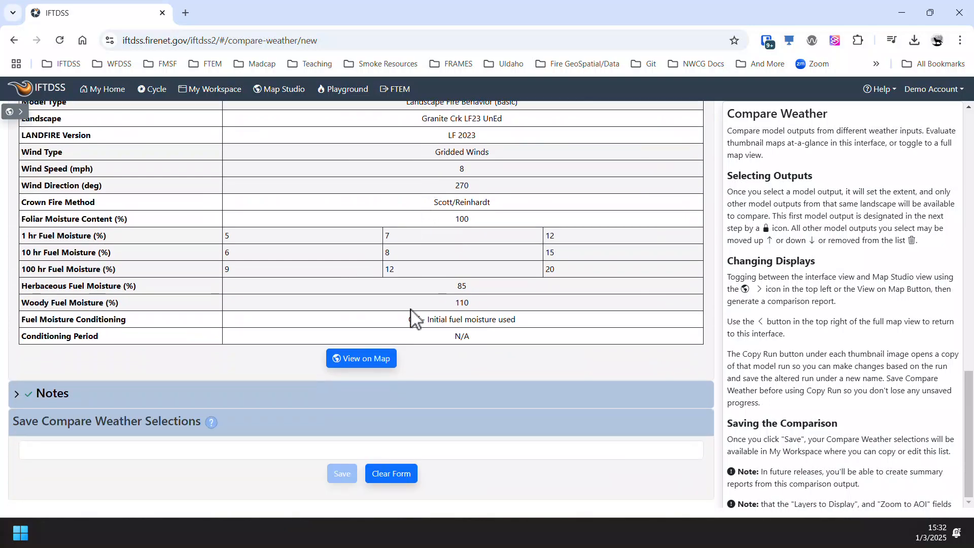
left_click(380, 363)
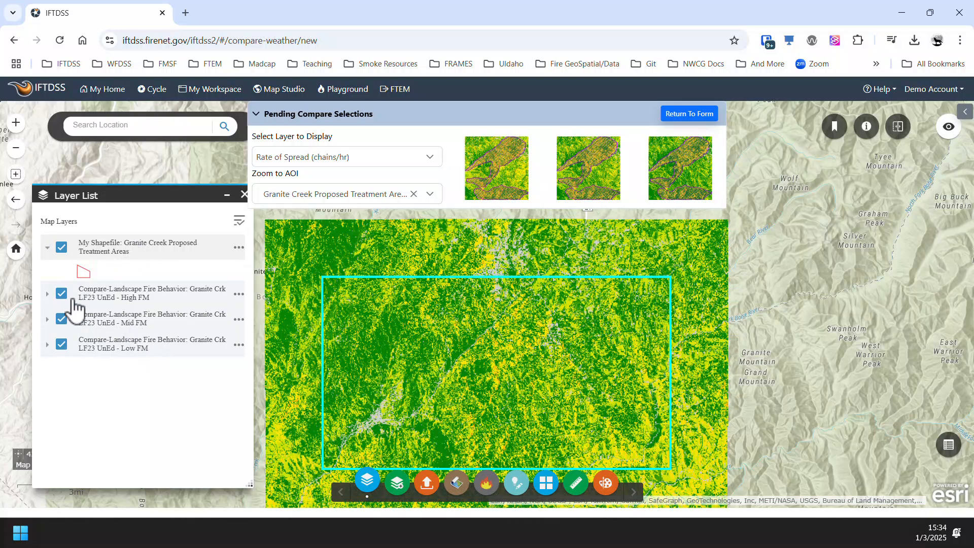
left_click(48, 320)
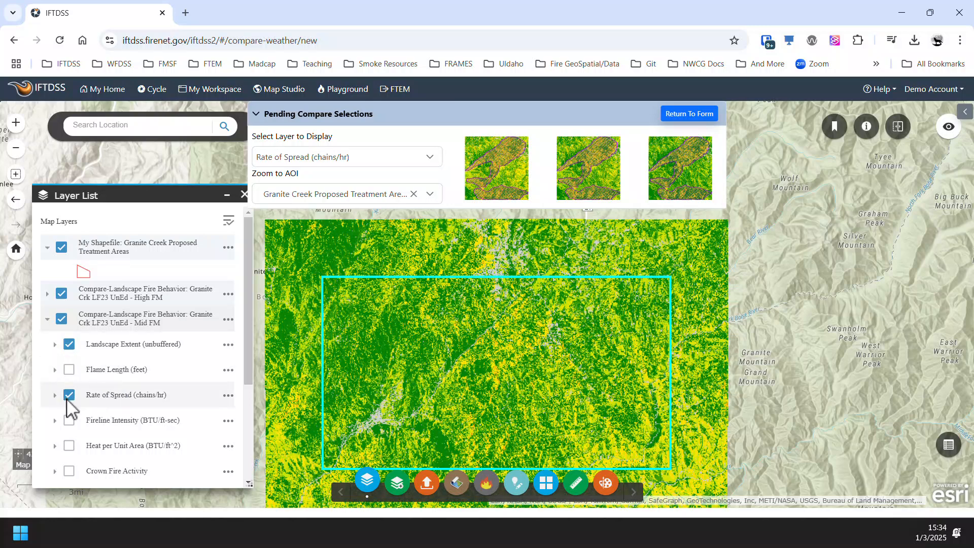
- Display the Crown Fire Activity layer on the compared outputs, examine its legend under Mid FM, and collapse that output
left_click(429, 157)
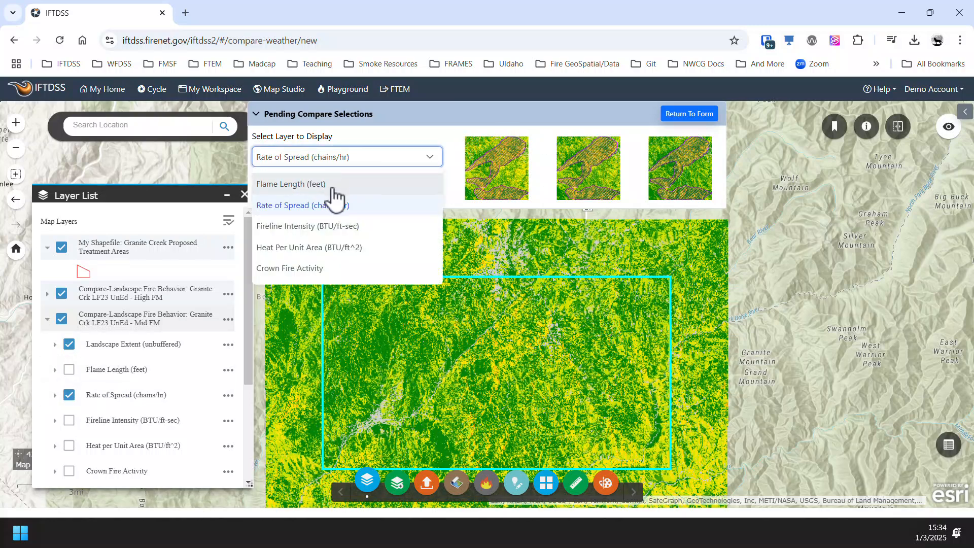
left_click(319, 271)
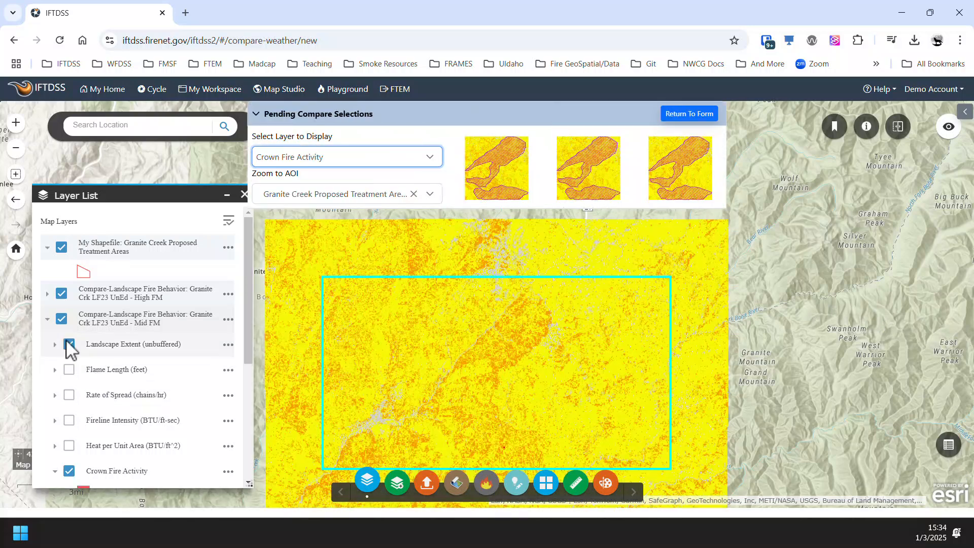
scroll(71, 419, "down", 1)
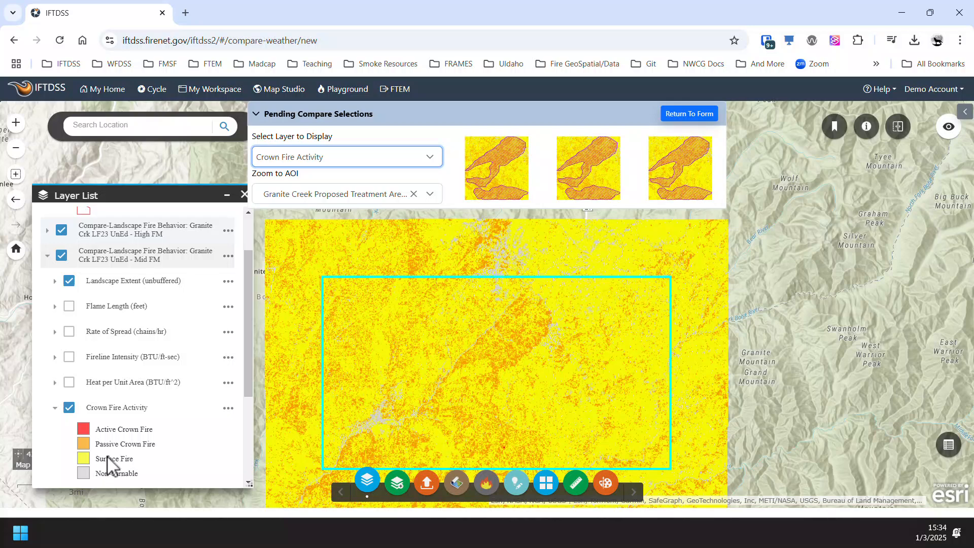
left_click(47, 256)
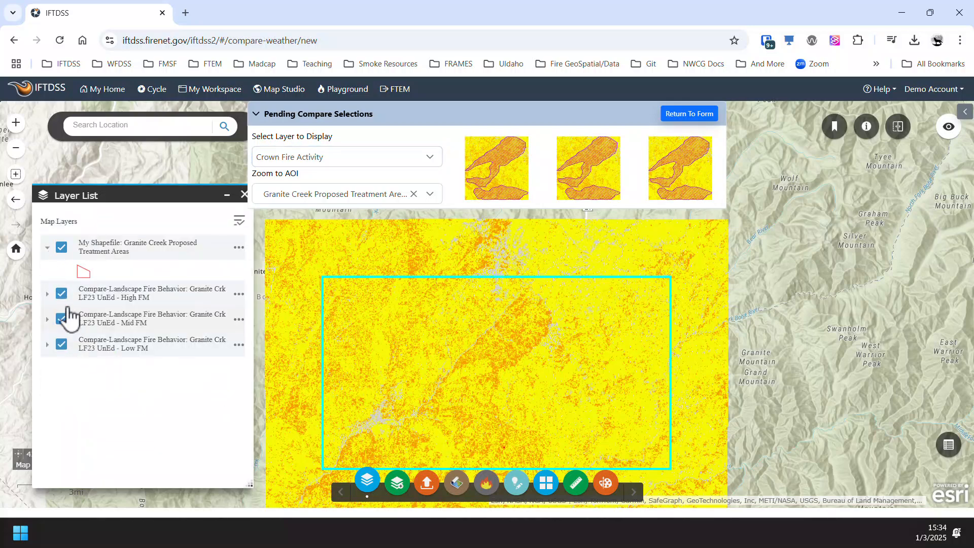
- Hide the High FM, Mid FM and Low FM outputs one after another to compare them, and show Mid FM and High FM again
left_click(62, 293)
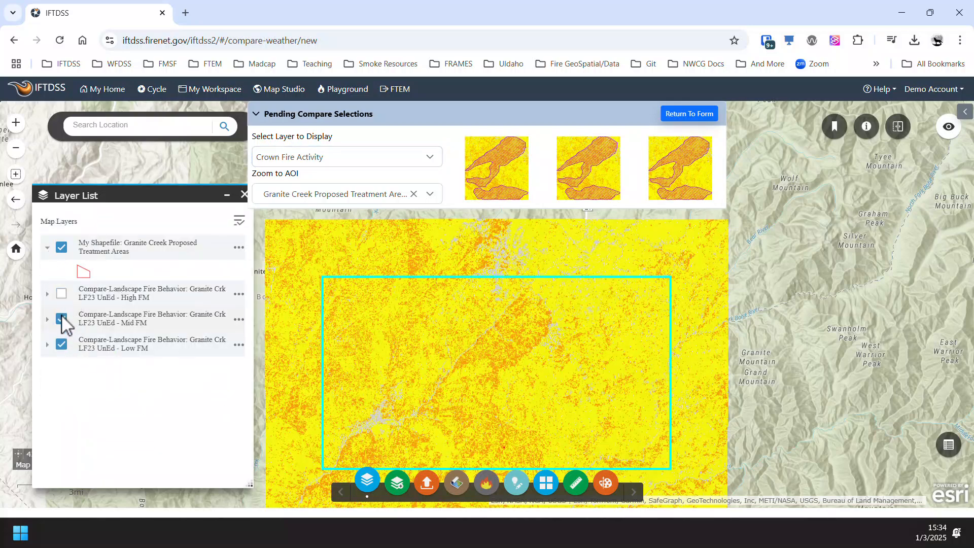
left_click(61, 319)
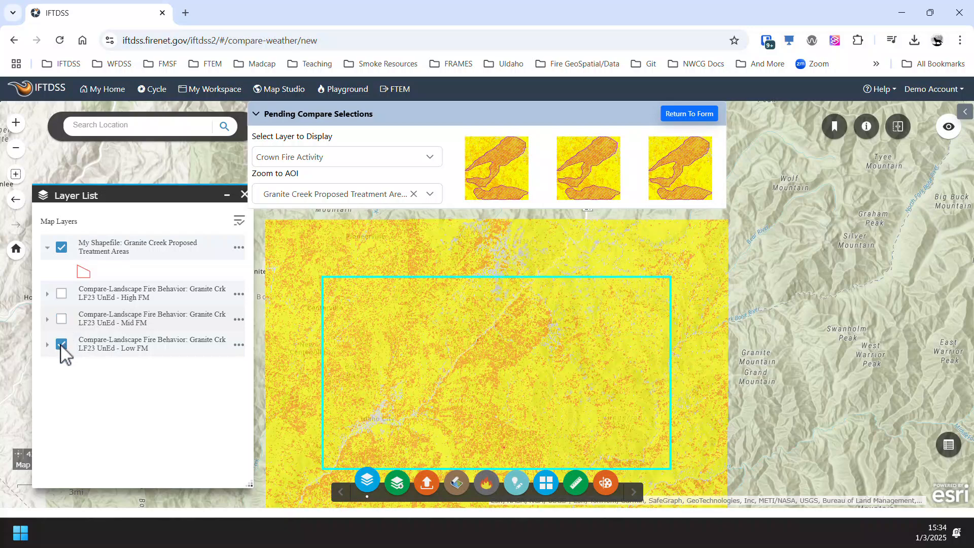
left_click(62, 344)
left_click(62, 318)
left_click(62, 293)
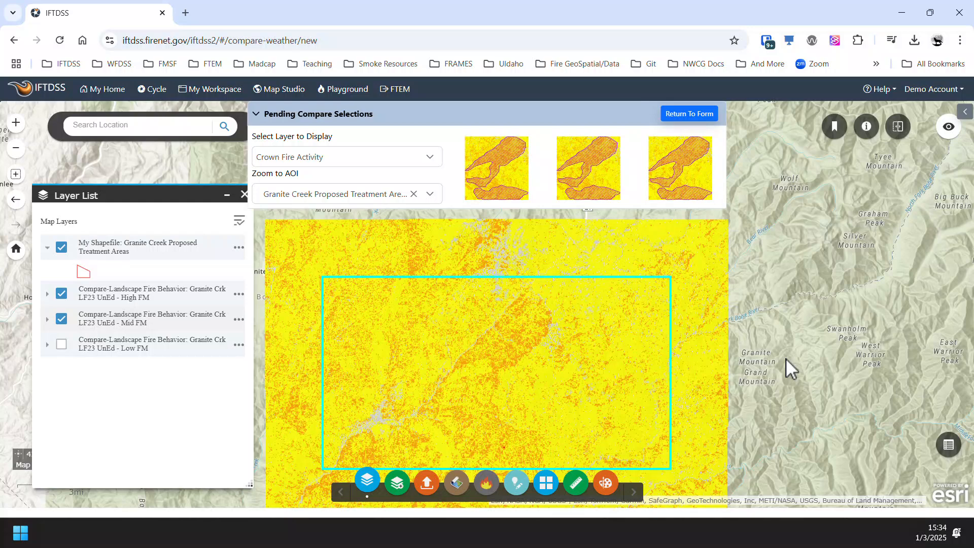
- Display the Flame Length (feet) layer on the compared outputs and leave only the Low FM output visible on the map
key("Up")
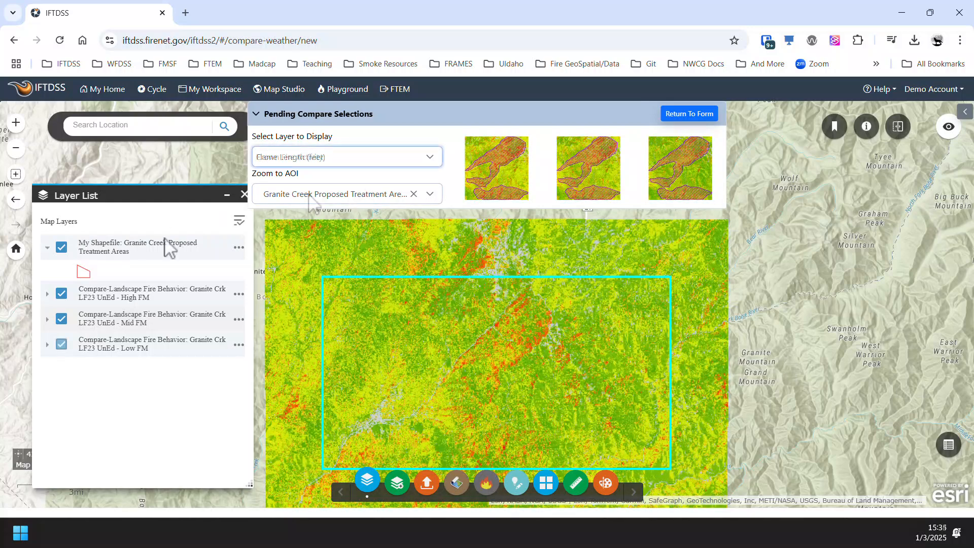
left_click(62, 344)
left_click(61, 295)
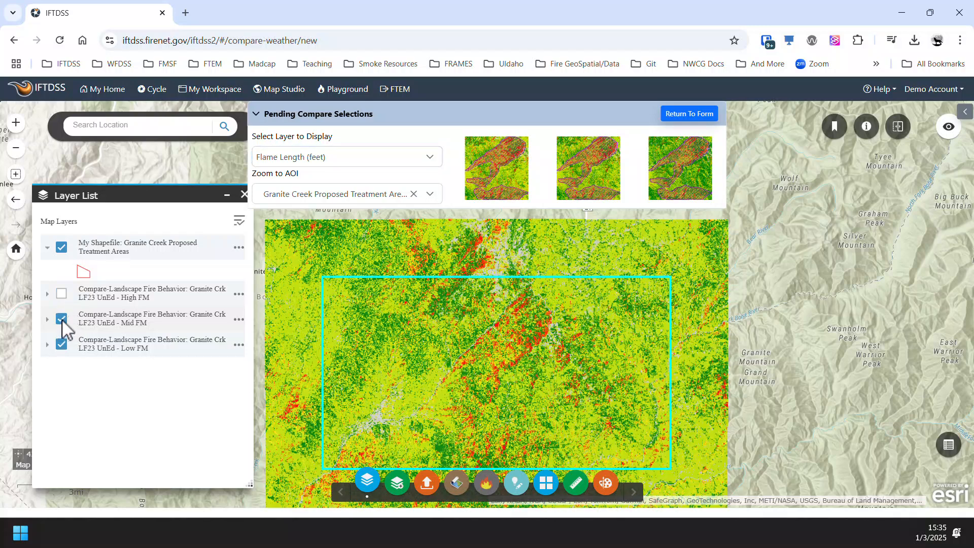
left_click(61, 319)
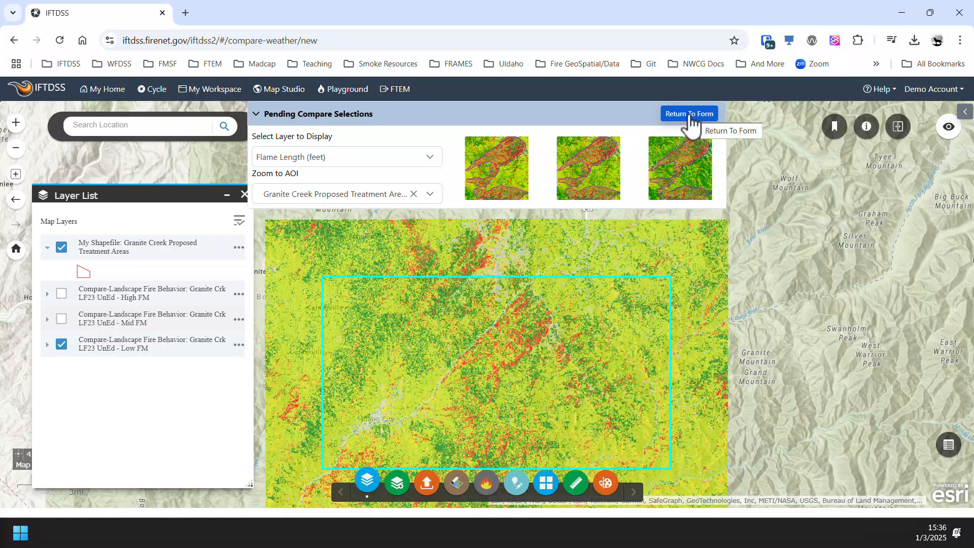
- Return to the comparison form and add the note "Comparing low mid and high fuel moistures, all other inputs equal."
left_click(965, 113)
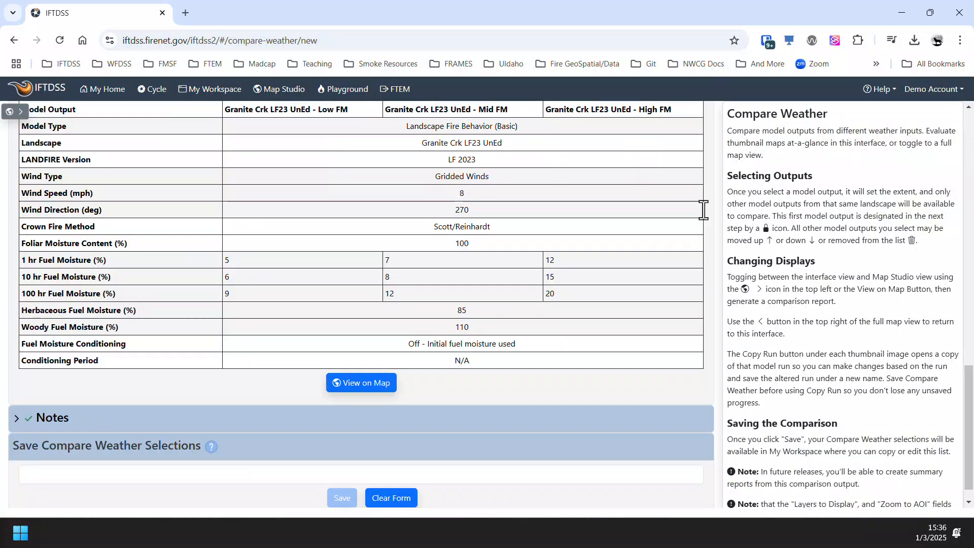
scroll(203, 421, "down", 1)
left_click(17, 395)
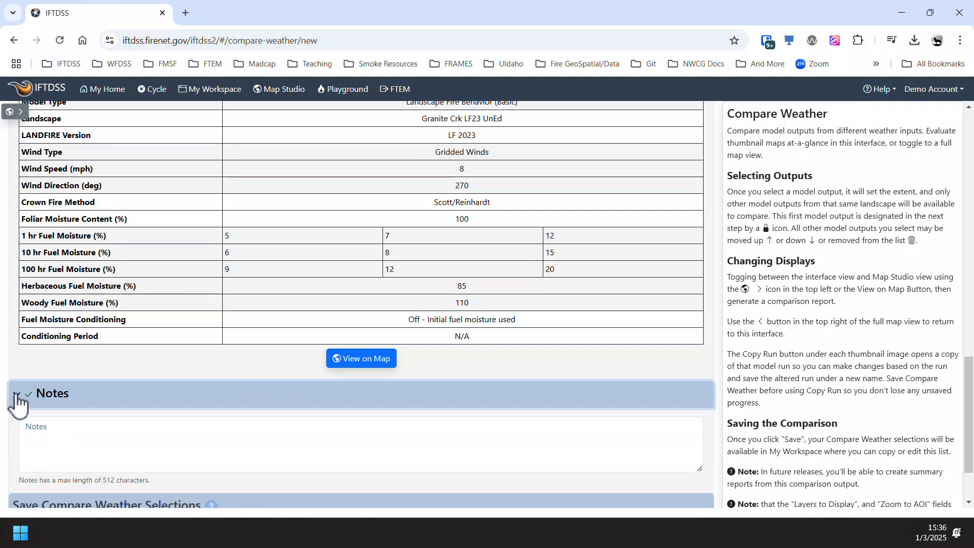
left_click(132, 430)
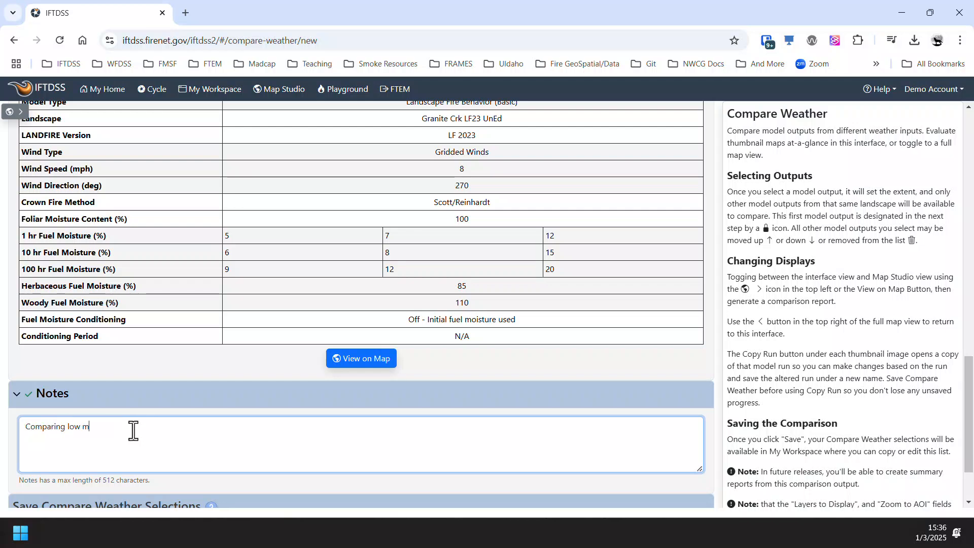
type("Comparing low mid and high fule mo")
key("BackSpace")
key("BackSpace")
key("BackSpace")
key("BackSpace")
key("BackSpace")
key("BackSpace")
type("uel moistures, all other inputs equal.")
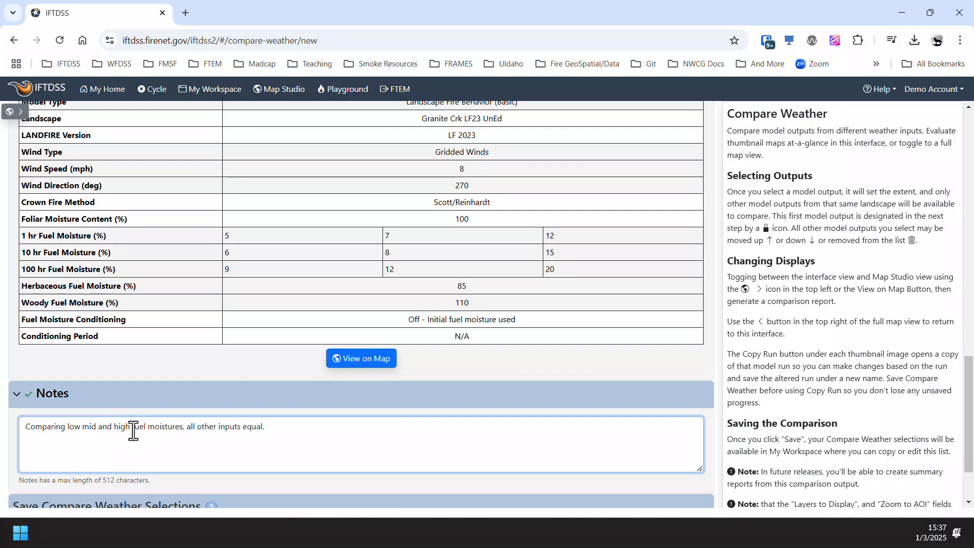
- Save the weather comparison under the name "Granite Creek UnEd Fuel Moisture comparison"
scroll(238, 363, "down", 2)
left_click(174, 450)
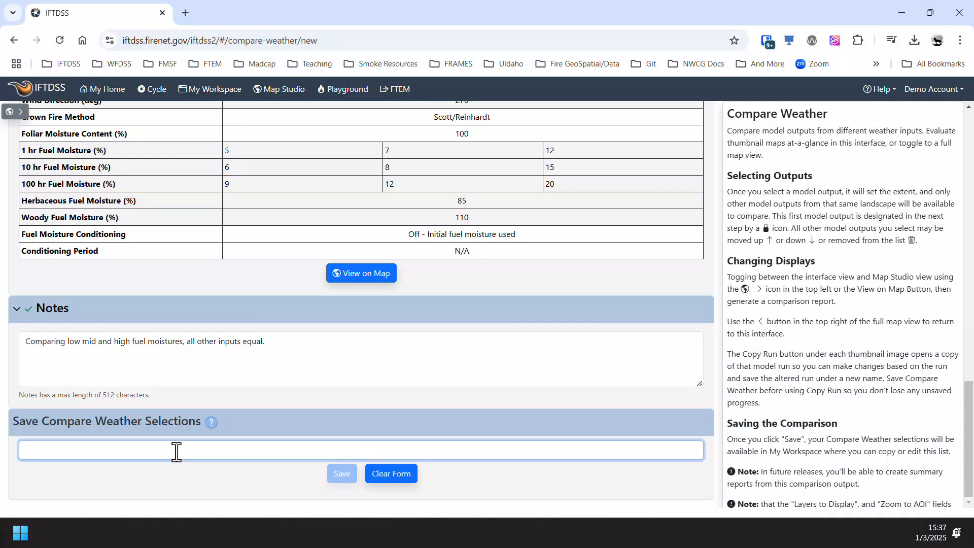
type("Granite Creek UnEd Fu")
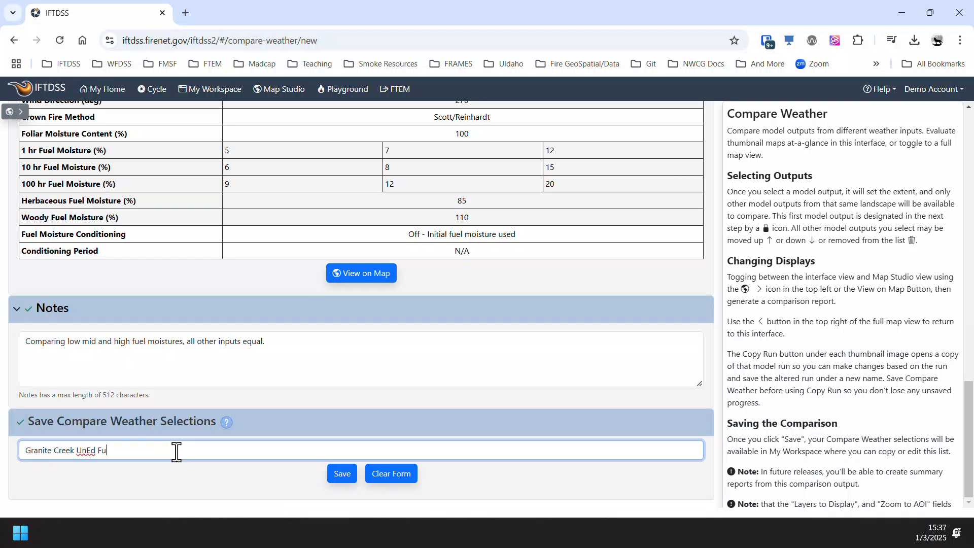
type("el Moisture comparison")
left_click(351, 477)
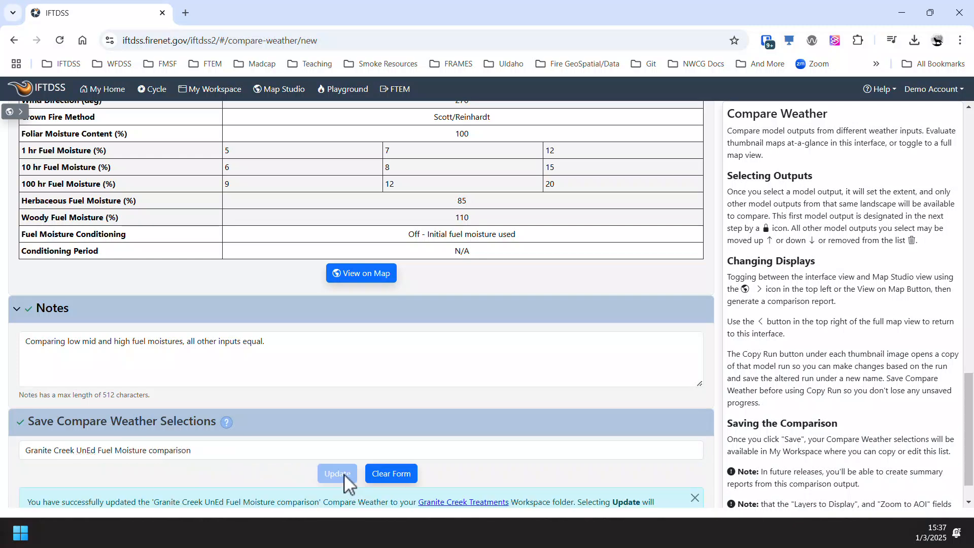
scroll(584, 449, "down", 1)
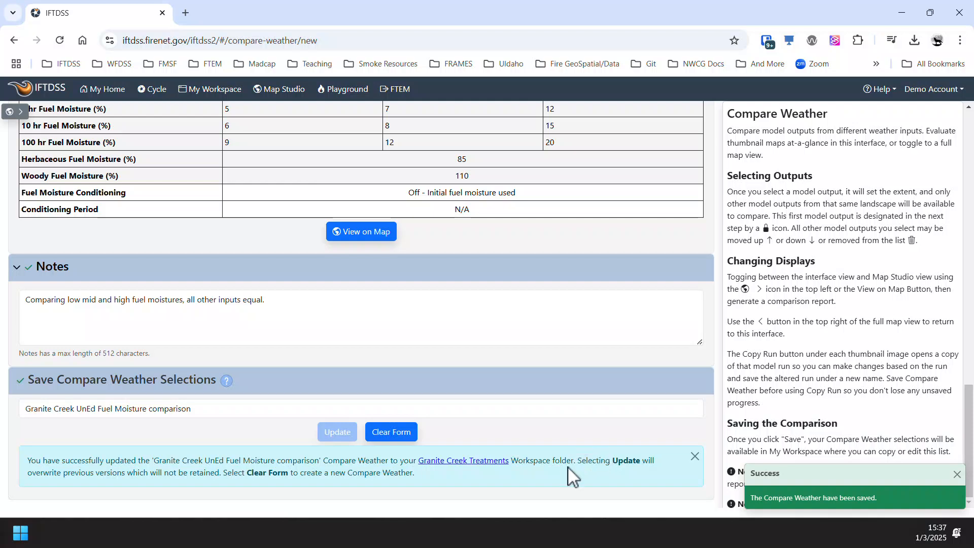
- Open the Granite Creek Treatments workspace folder and make a copy of the "Granite Creek UnEd Fuel Moisture comparison" item
left_click(491, 463)
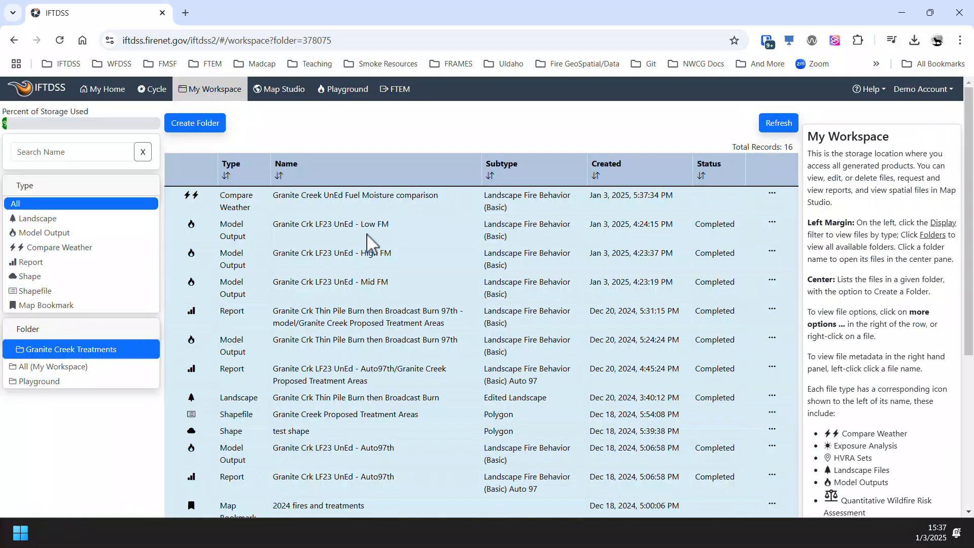
right_click(435, 200)
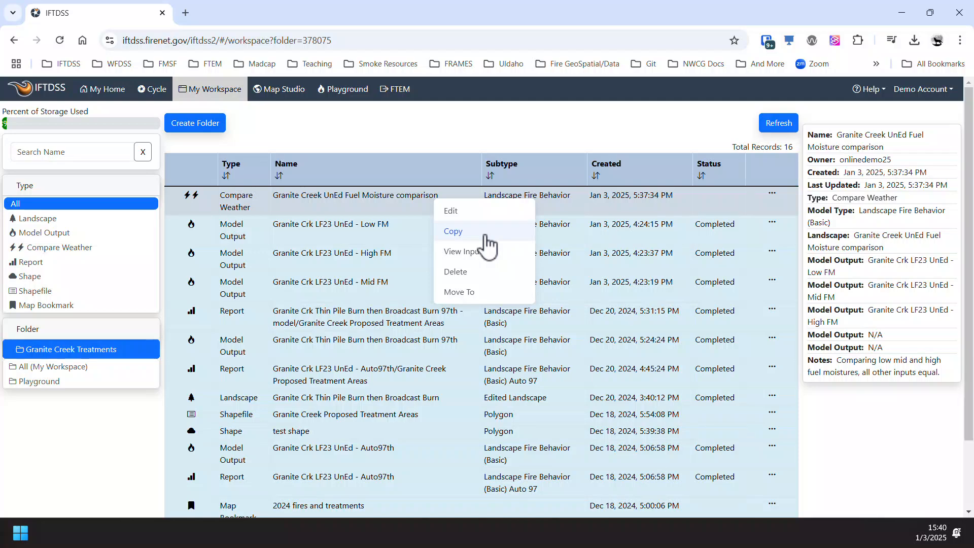
left_click(486, 238)
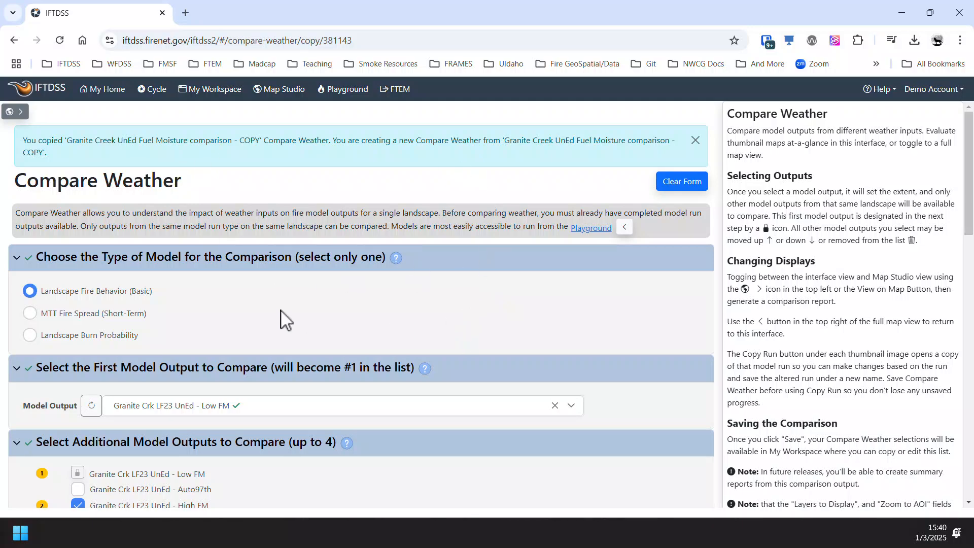
- Review the copied comparison's pending selections and thumbnails, view it on the full map, and return to the form
scroll(283, 320, "down", 5)
scroll(282, 320, "down", 4)
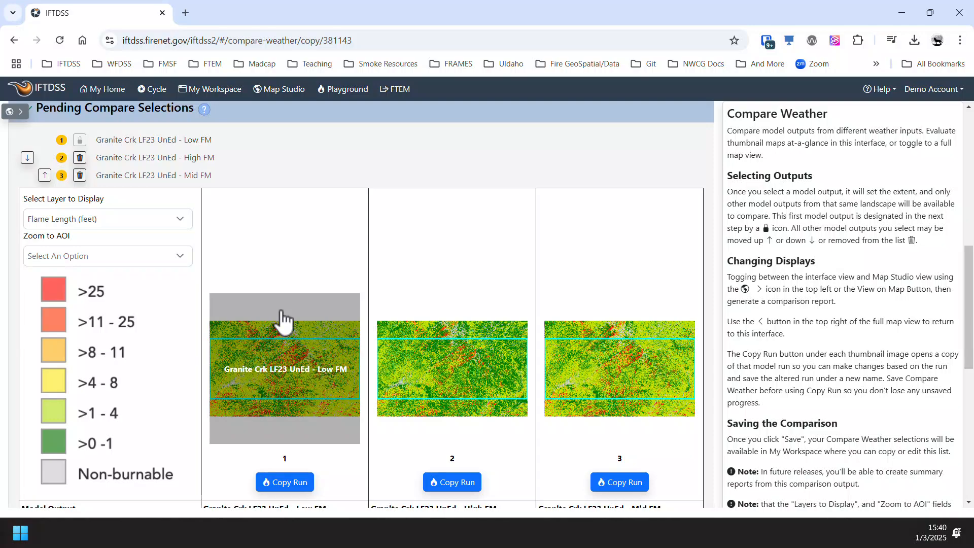
left_click(21, 111)
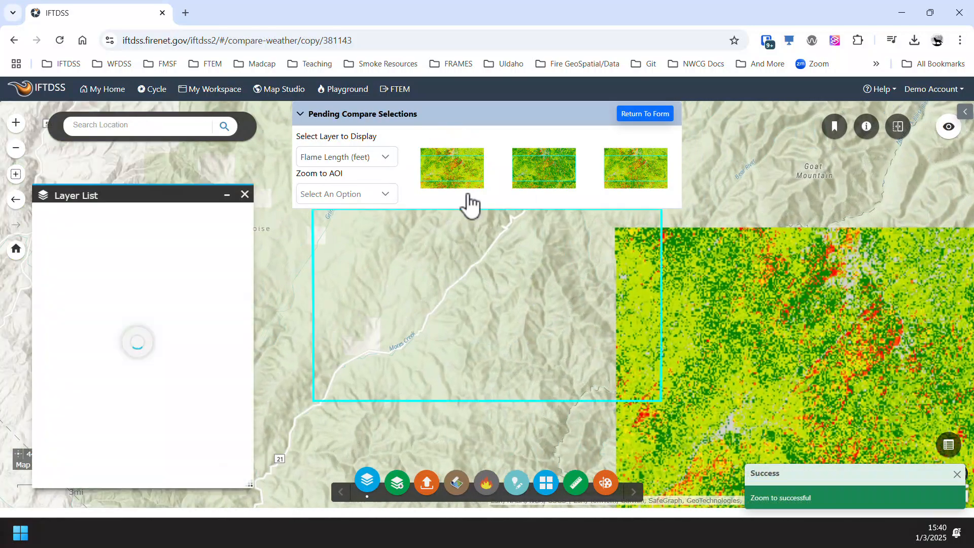
left_click(467, 192)
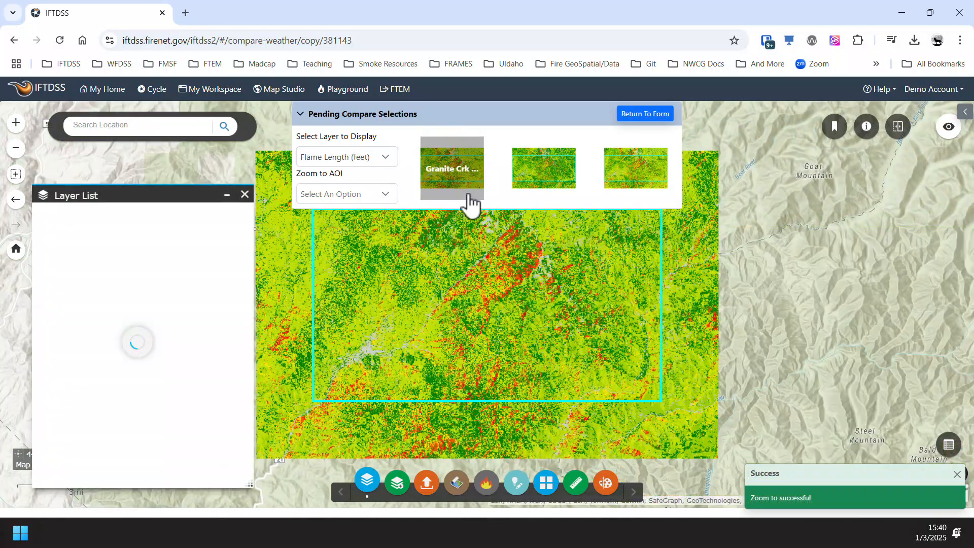
left_click(642, 115)
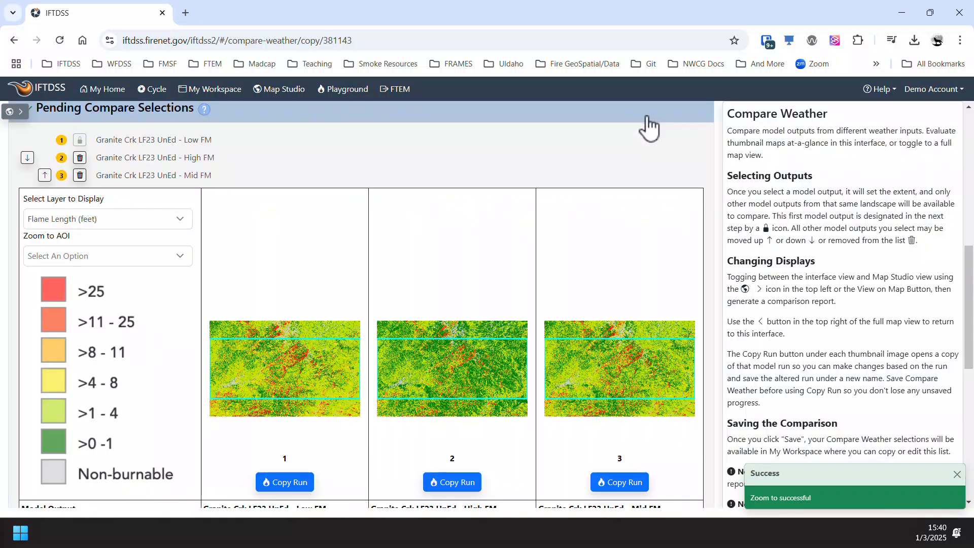
- Review the copied comparison's parameter table and selected outputs, and leave for My Workspace without saving the copy
scroll(554, 291, "down", 8)
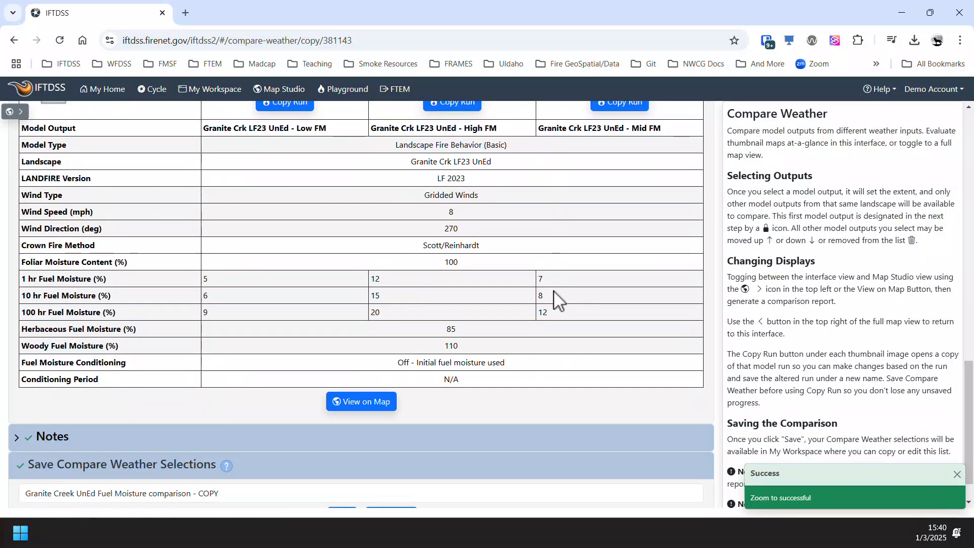
scroll(556, 300, "up", 10)
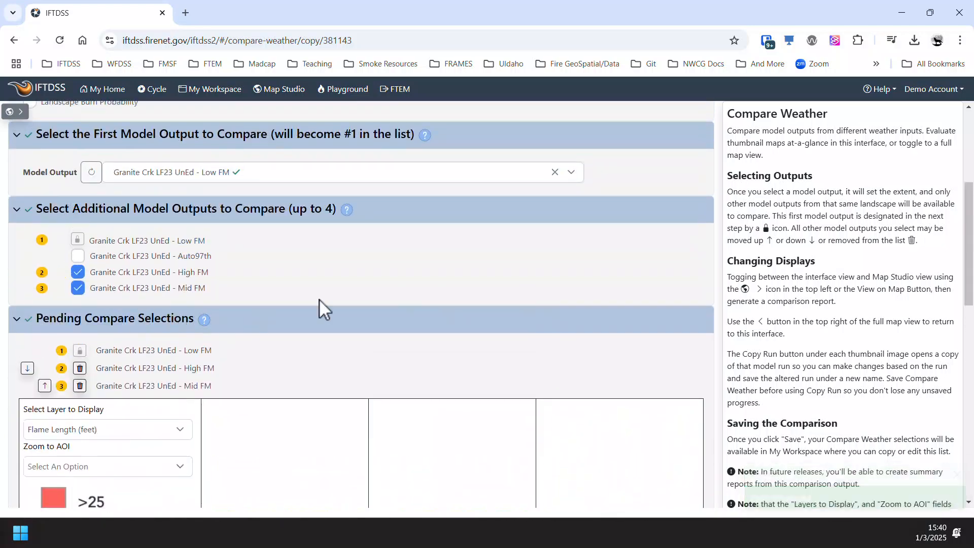
scroll(404, 283, "down", 7)
scroll(405, 284, "down", 5)
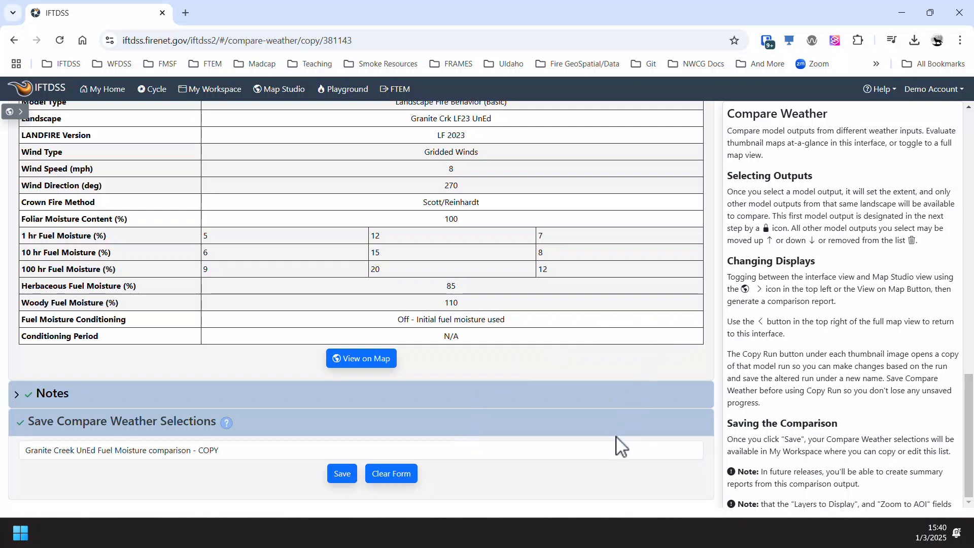
left_click(215, 93)
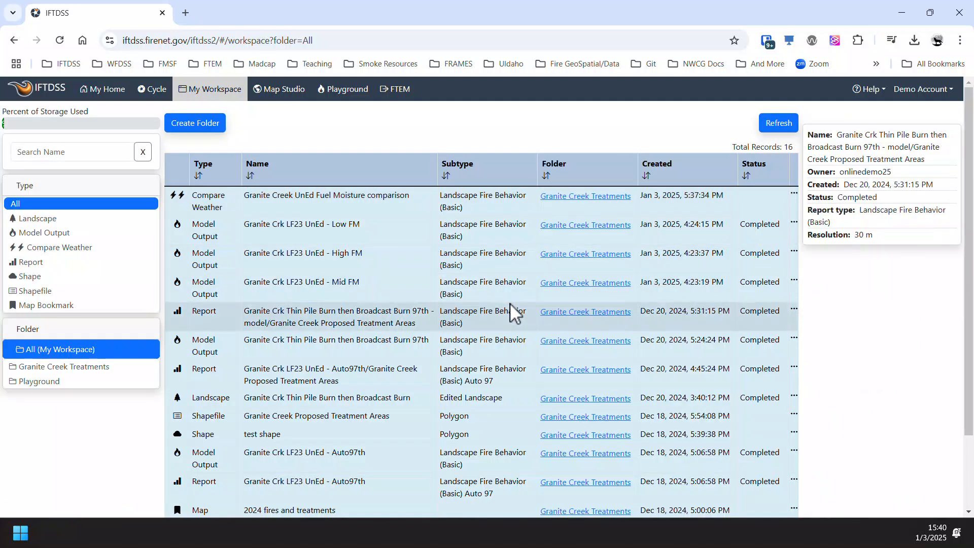